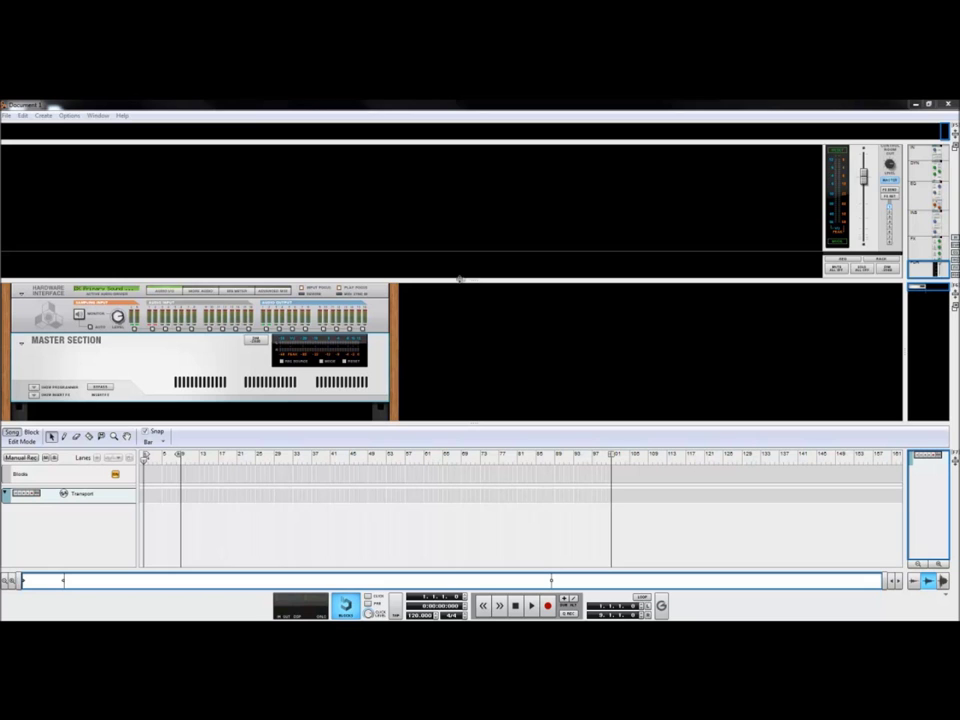
Step: Shrink the mixer pane so the device rack gets more visible room
left_click_drag(482, 276, 420, 218)
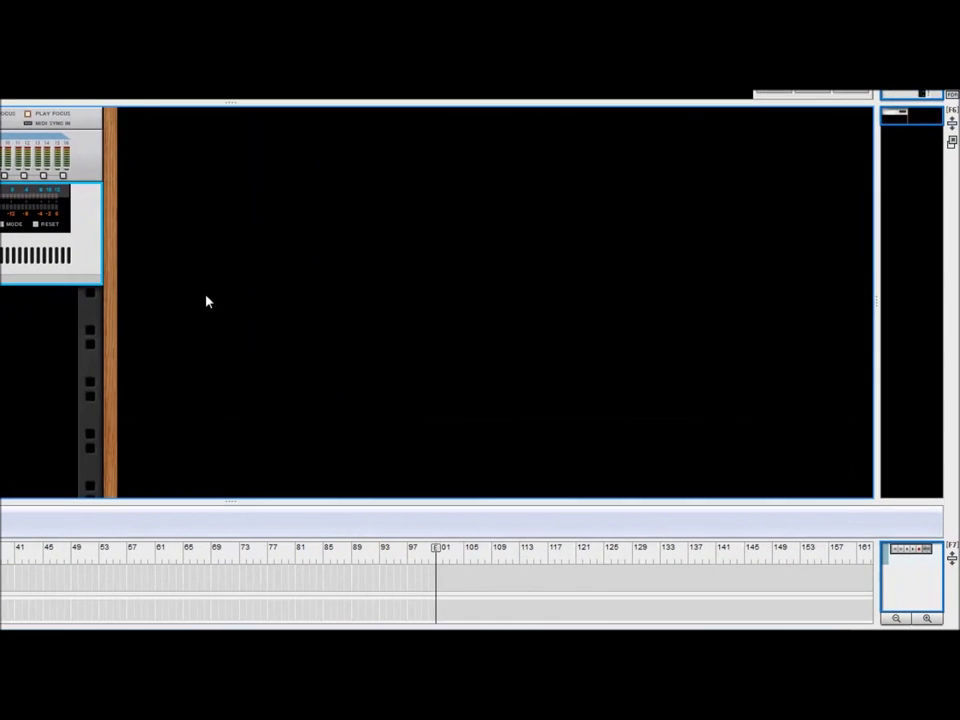
Step: Add a Combinator to the empty rack from the Other menu
right_click(472, 291)
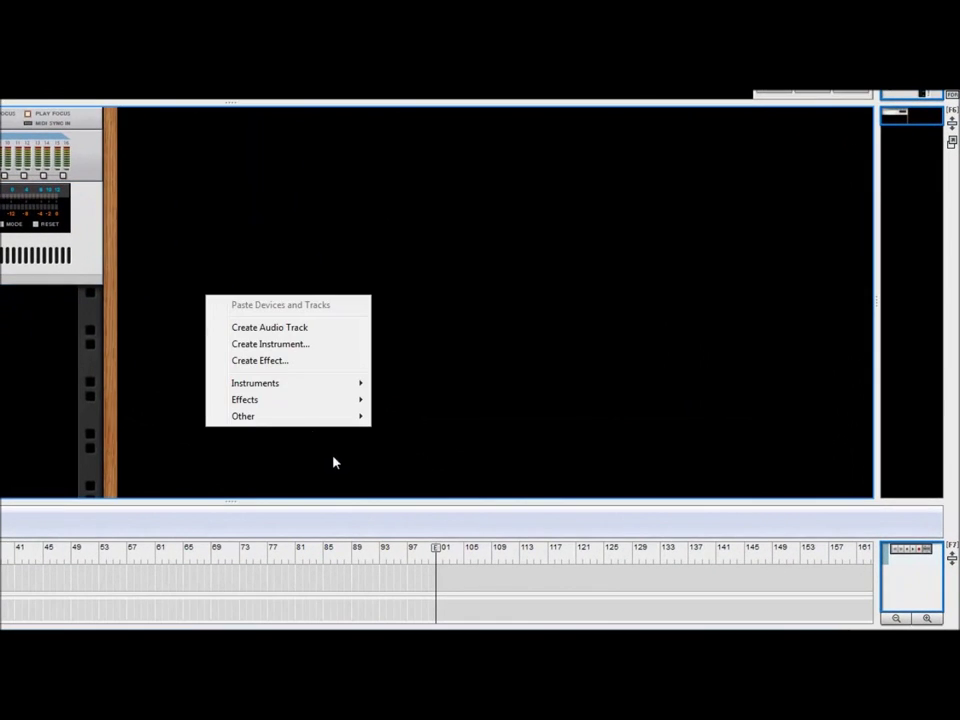
mouse_move(306, 418)
left_click(454, 418)
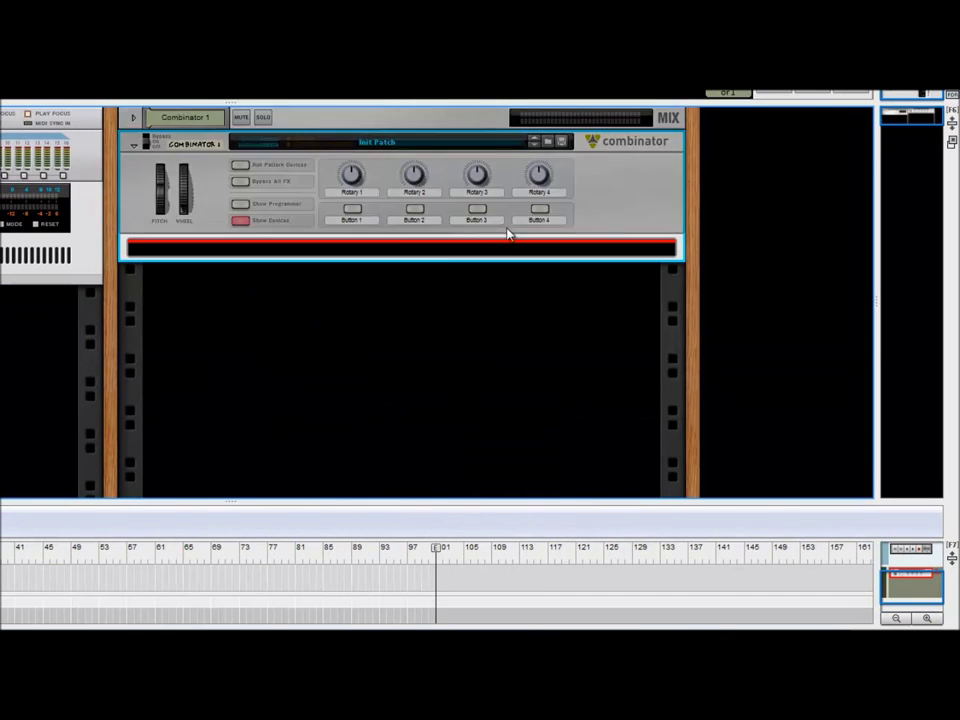
Step: Browse the Reason patch folder, audition Plucked9, then load the Pad6 patch into the Combinator
left_click(562, 141)
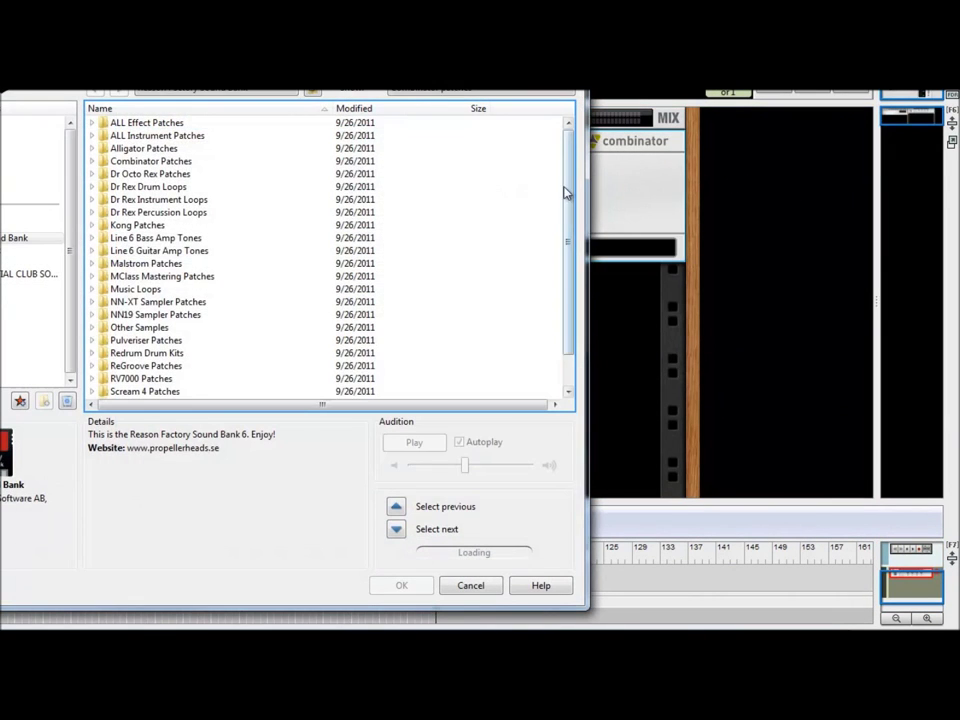
scroll(566, 216, "down", 1)
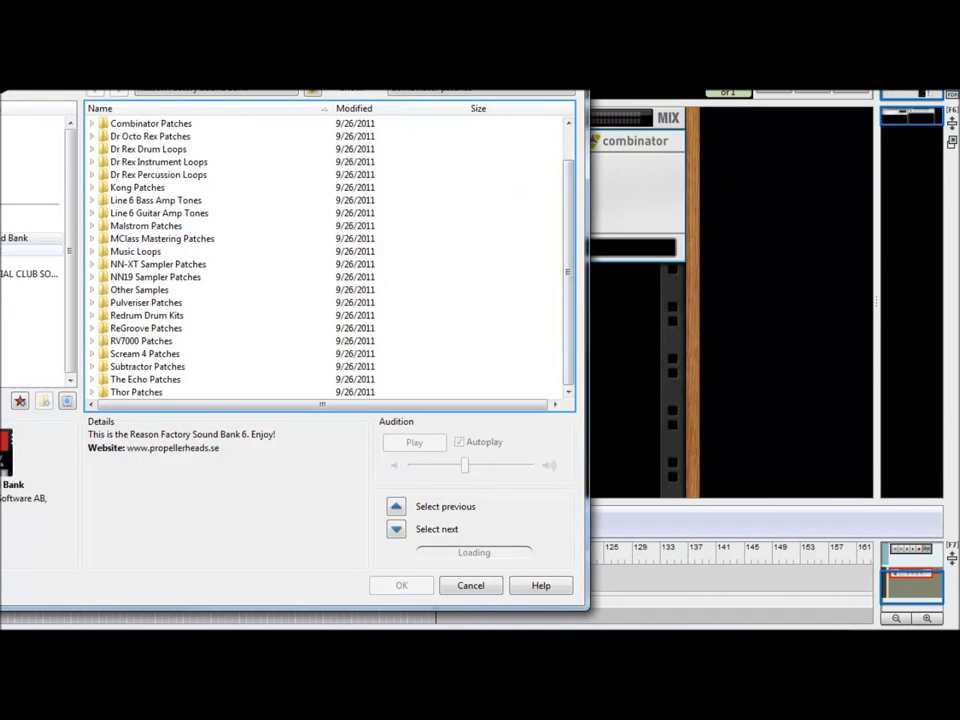
left_click(24, 185)
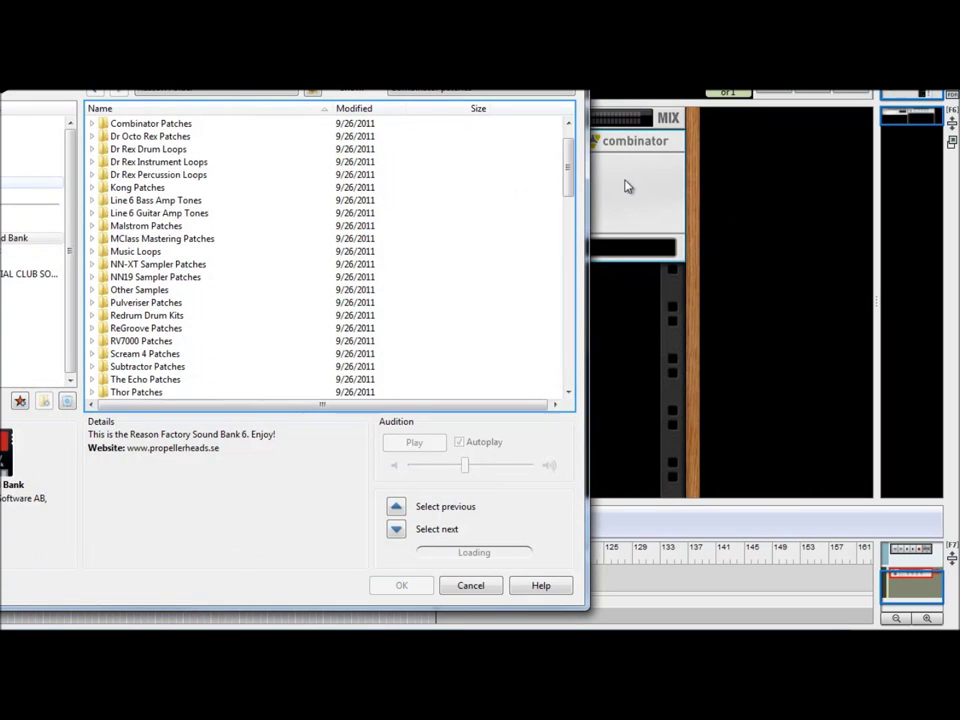
left_click_drag(570, 158, 570, 306)
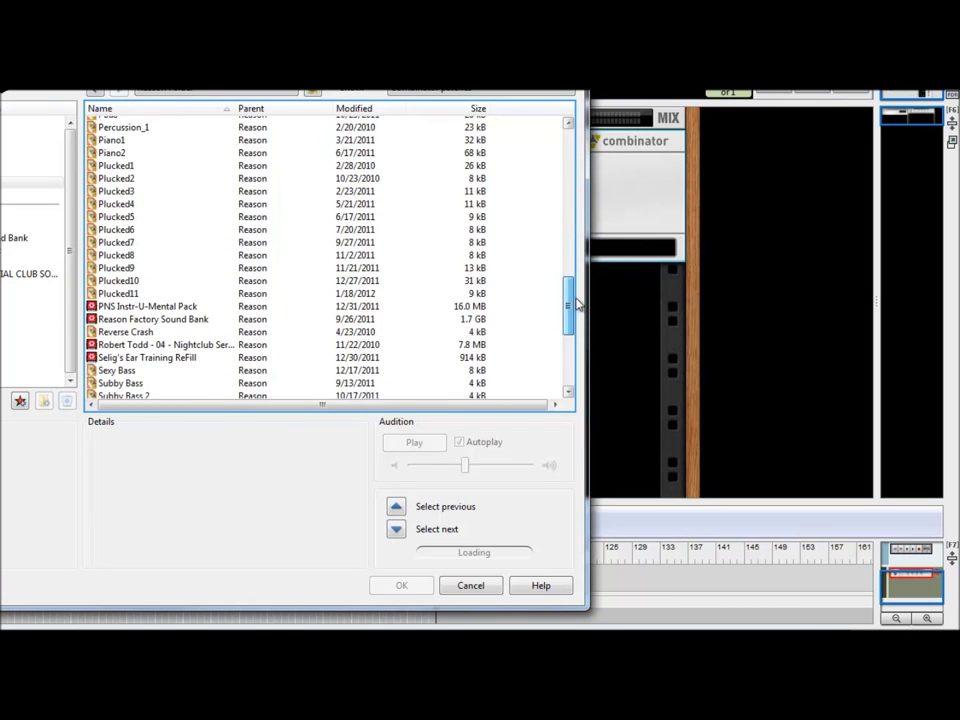
left_click(157, 268)
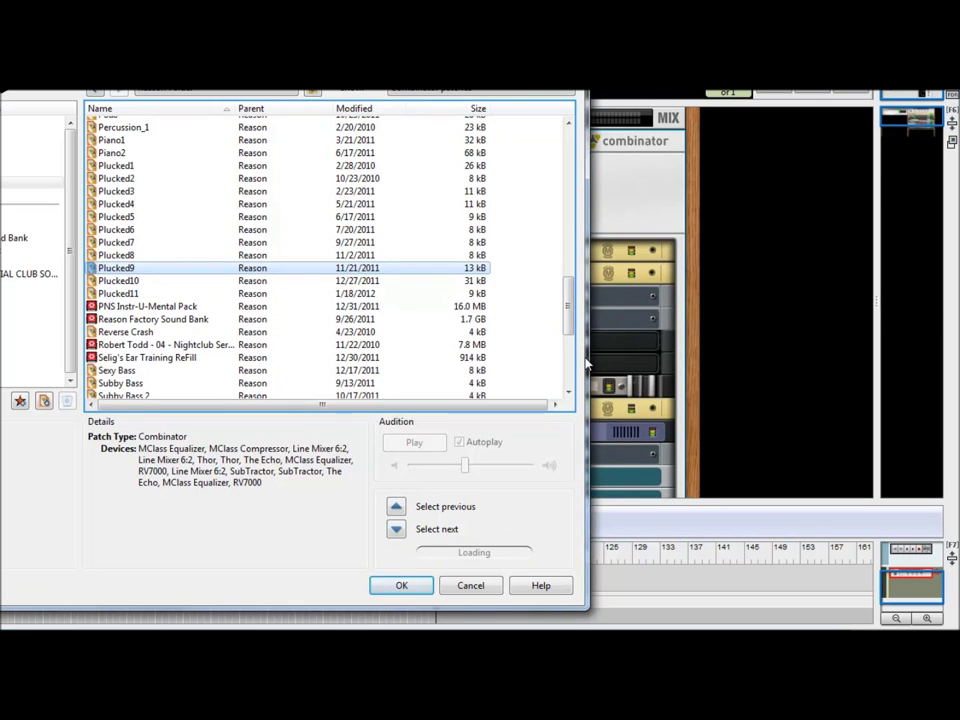
left_click_drag(570, 306, 563, 268)
left_click(133, 287)
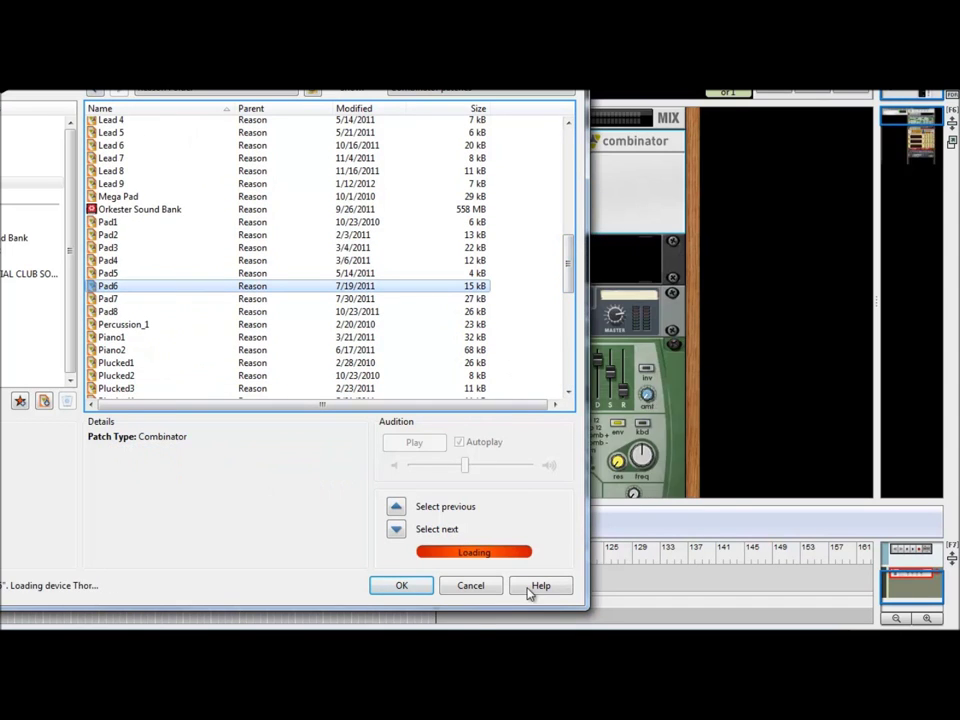
left_click(400, 586)
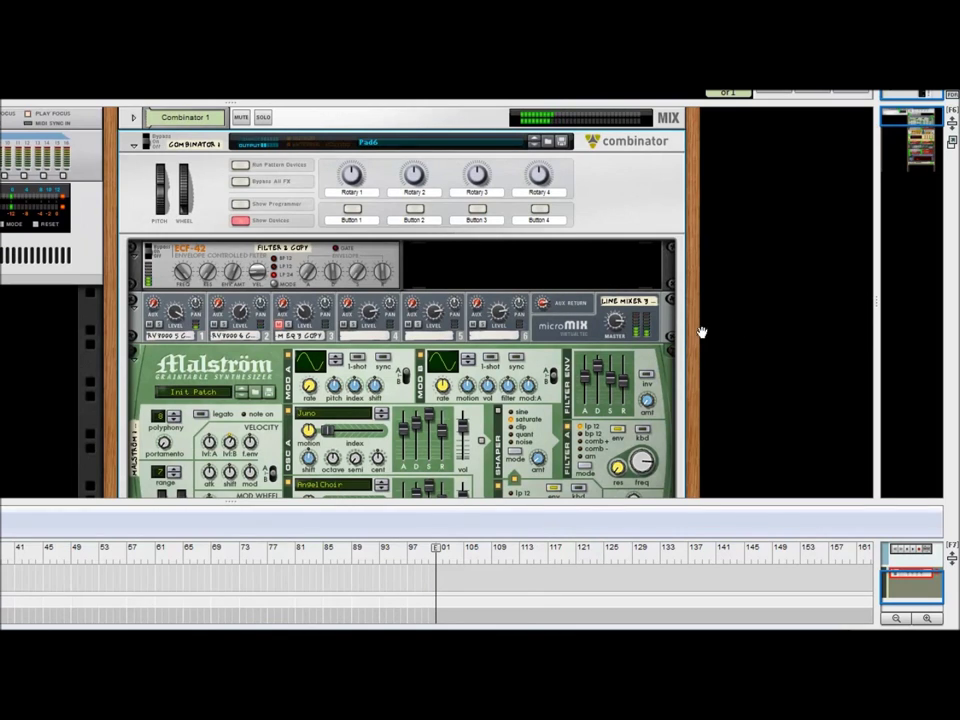
Step: Flip the rack and insert an Alligator Filter Gate after the ECF-42 filter
scroll(700, 335, "down", 5)
scroll(690, 350, "up", 5)
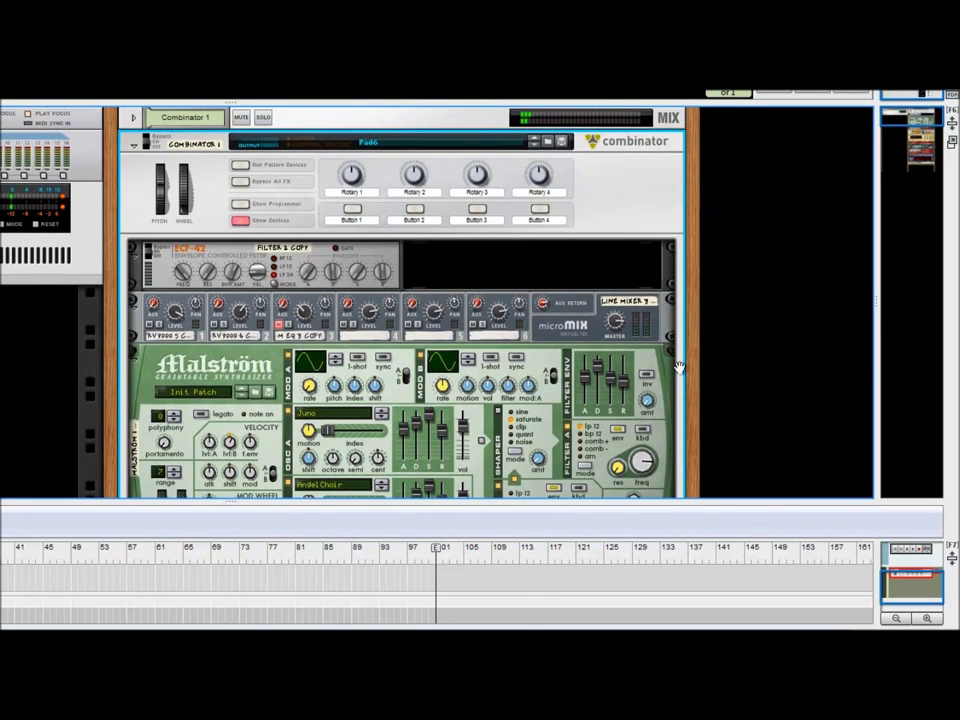
key("Tab")
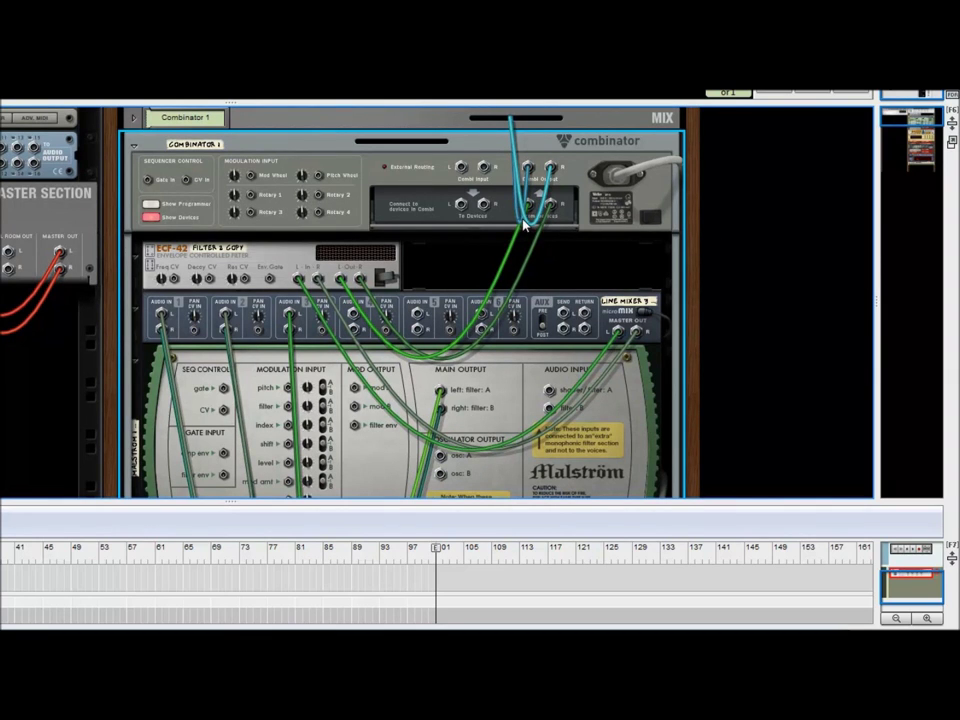
right_click(392, 256)
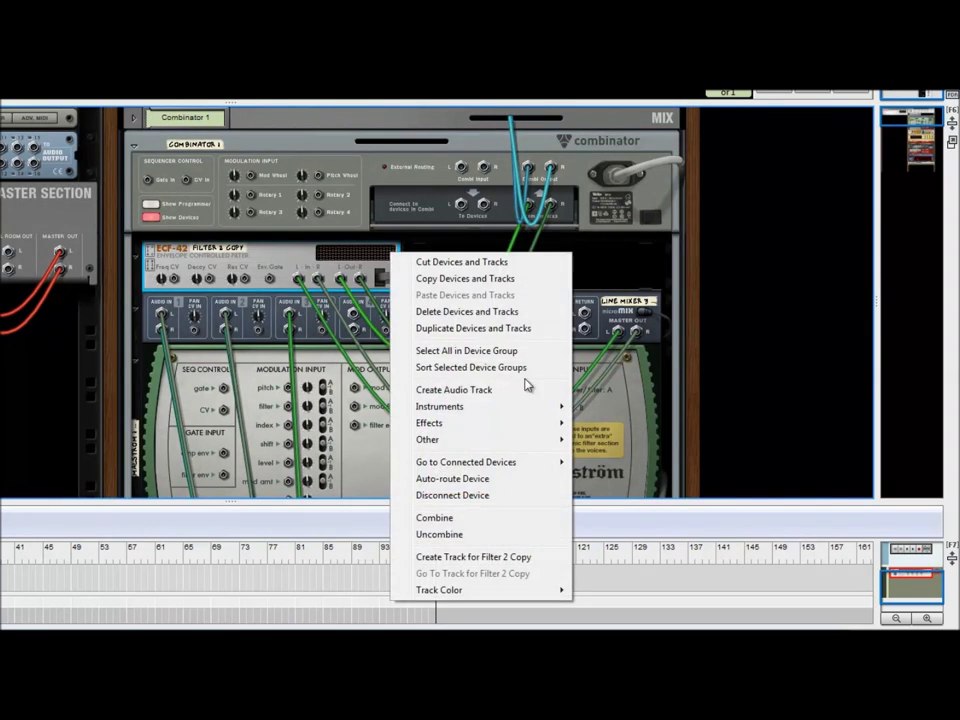
mouse_move(545, 426)
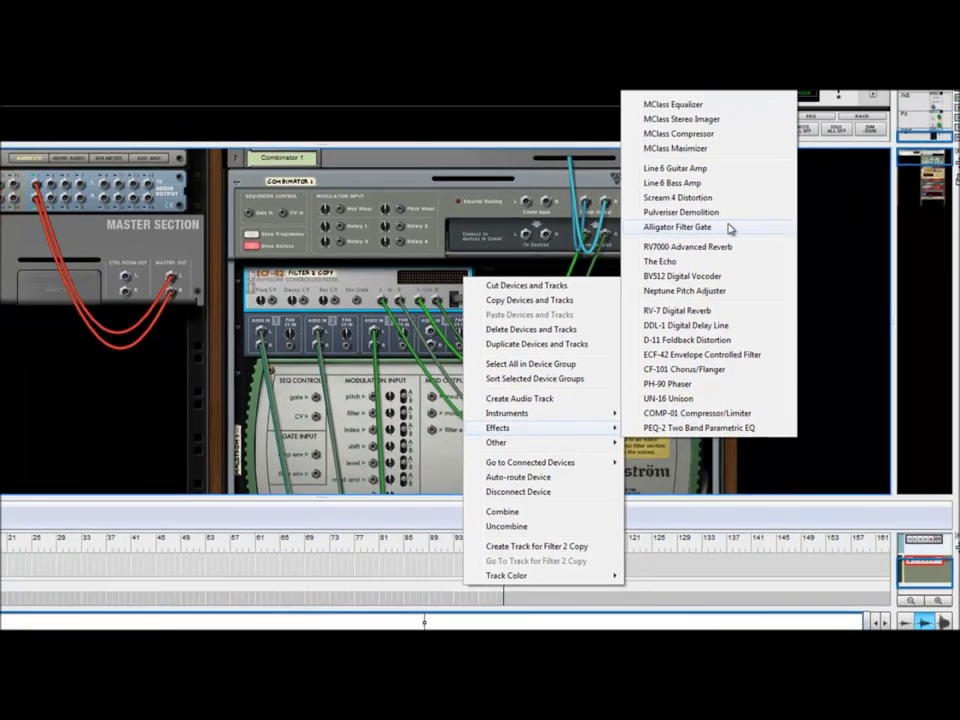
left_click(728, 227)
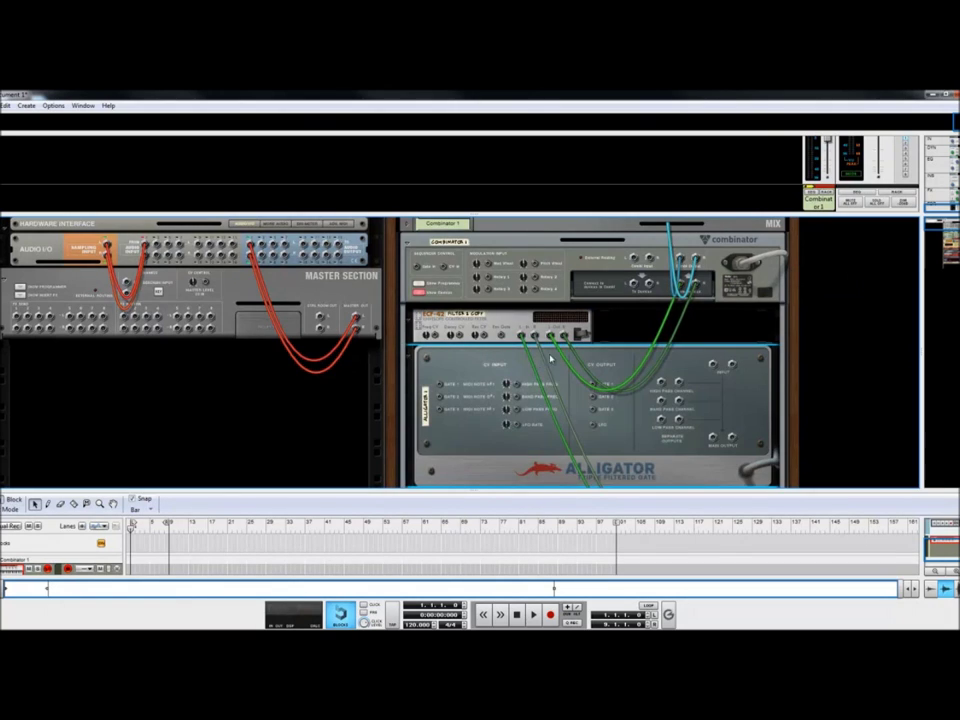
Step: Cable ECF-42 into the Alligator and the Alligator out to the Combinator, then flip the rack back
left_click_drag(550, 336, 714, 378)
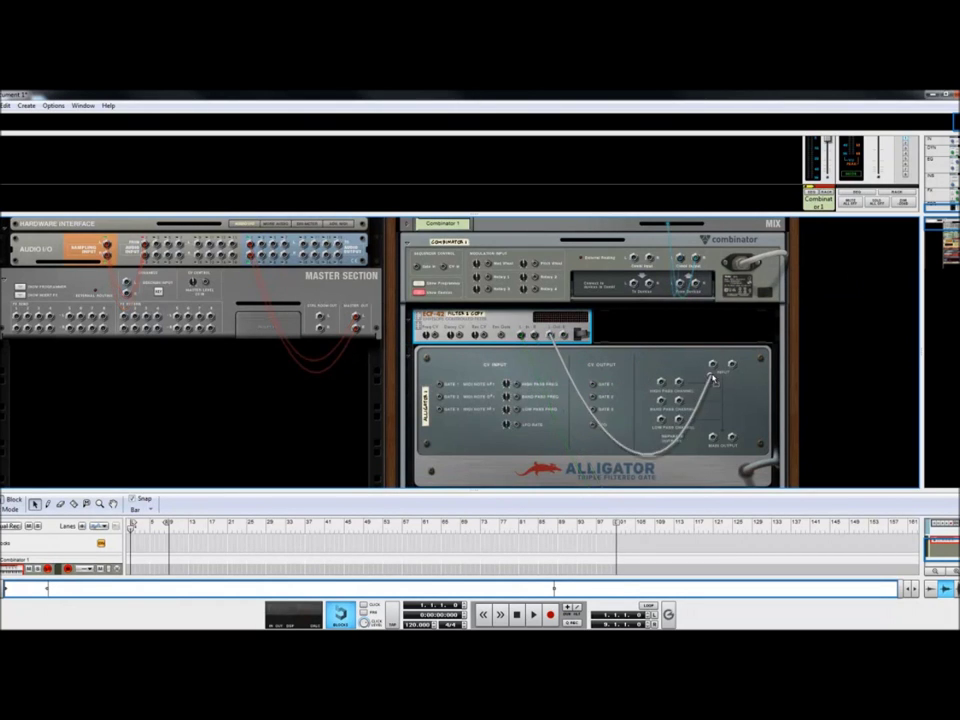
left_click_drag(713, 437, 680, 285)
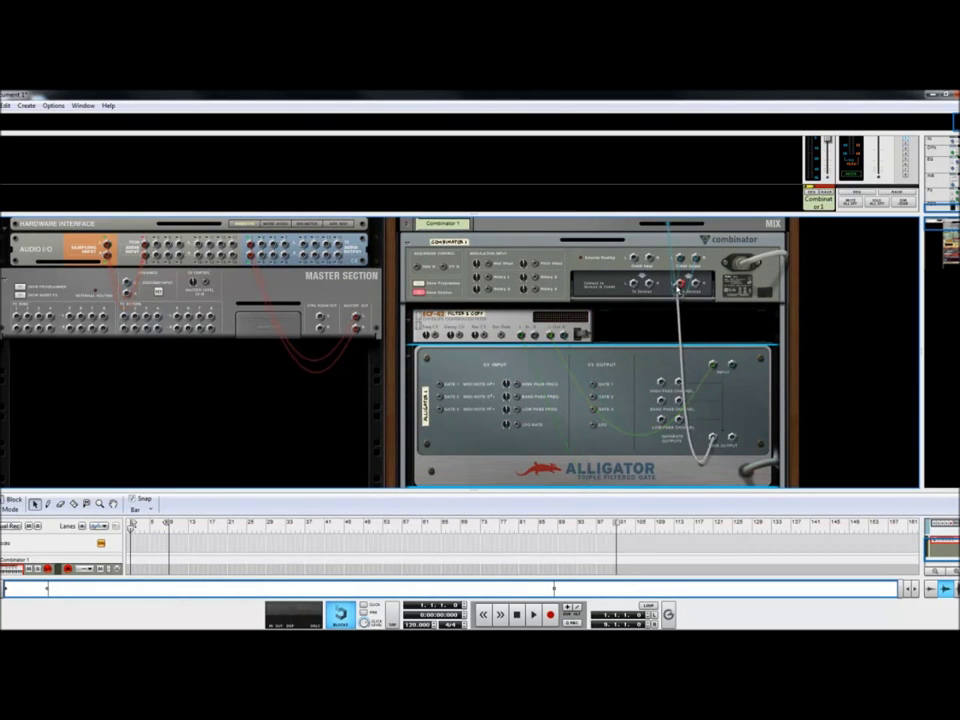
key("Tab")
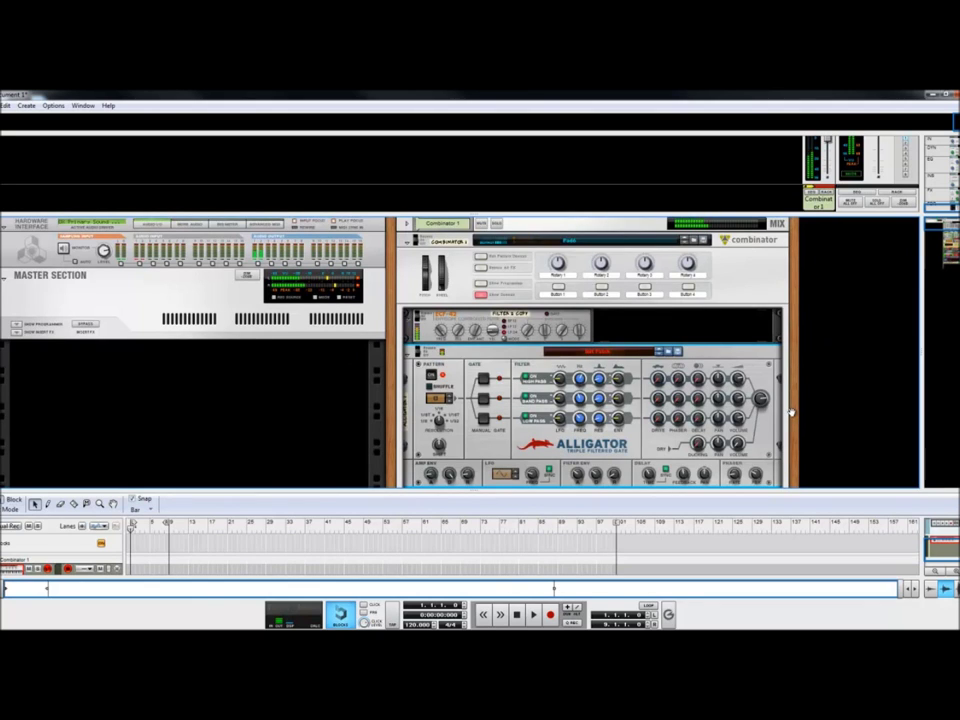
Step: Scroll to the Alligator and turn its High Pass Env Amount knob down to -18
left_click_drag(790, 411, 782, 337)
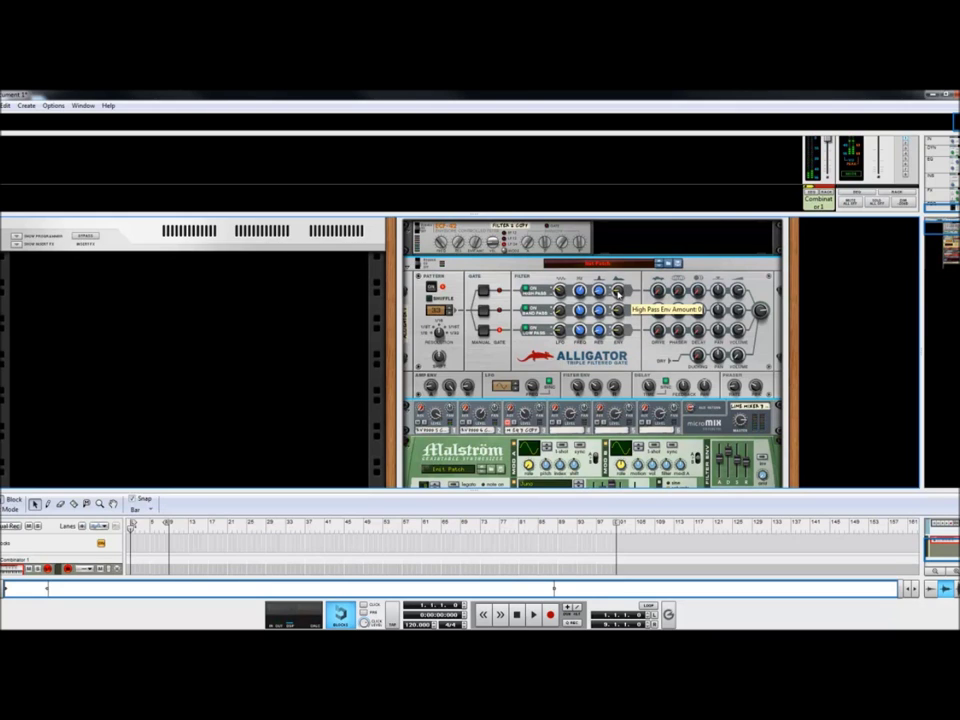
left_click_drag(619, 291, 619, 293)
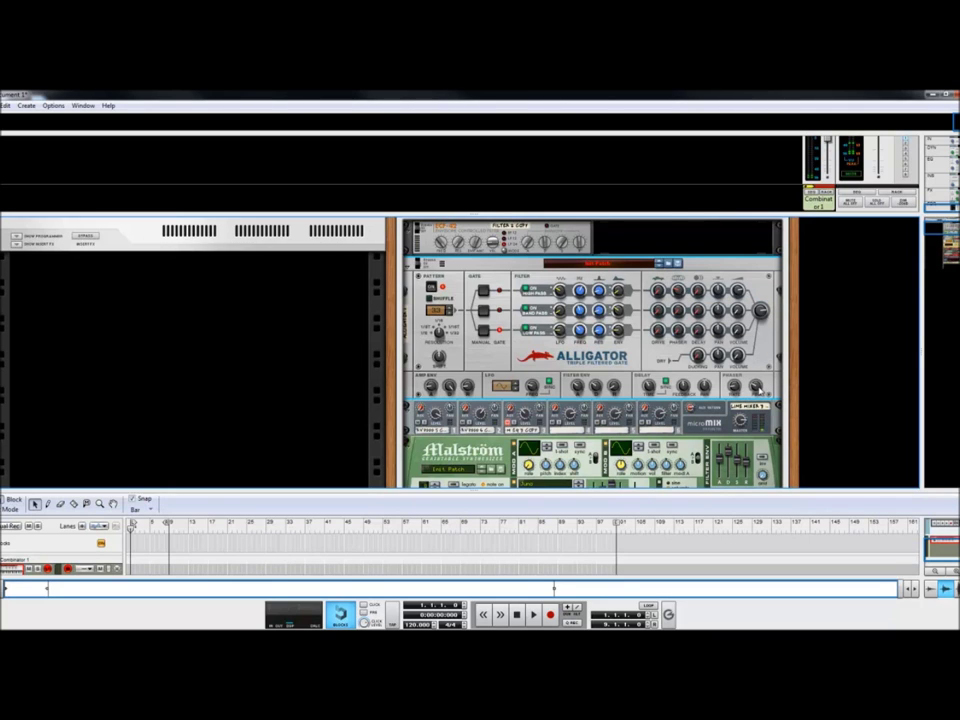
Step: Enlarge the mixer, set the Alligator's high-pass volume to 47 and band-pass volume to 59
mouse_move(757, 388)
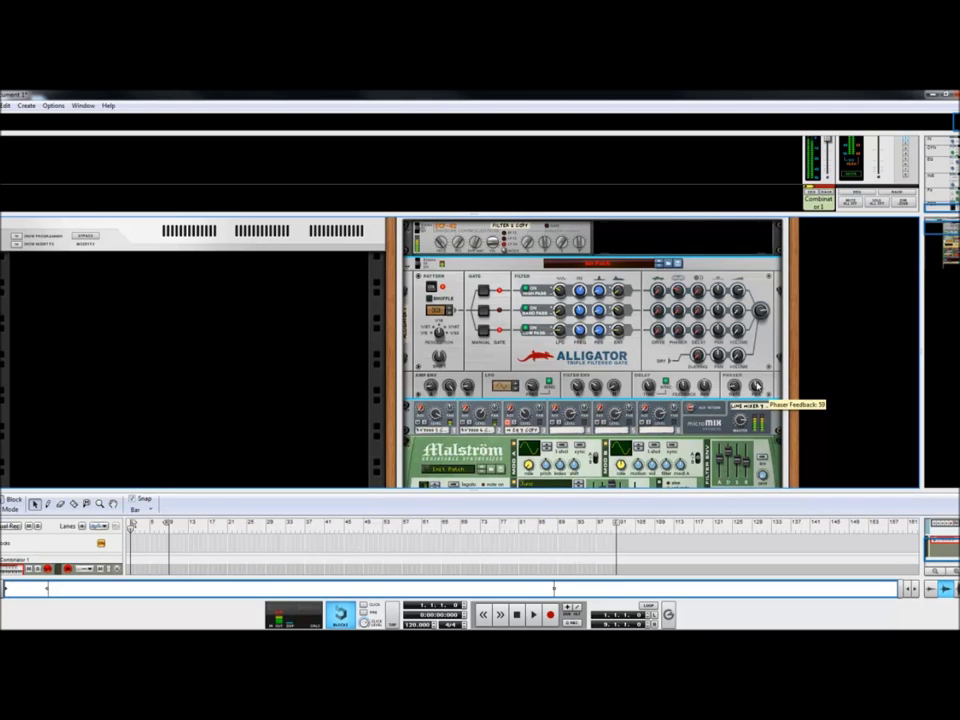
left_click_drag(795, 216, 795, 240)
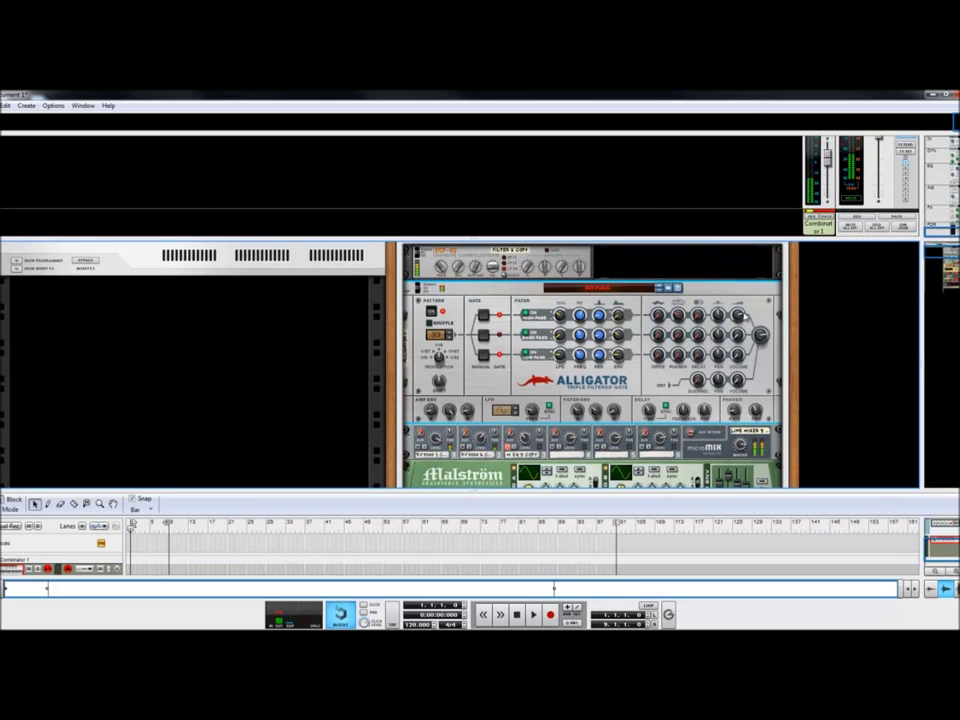
mouse_move(745, 318)
left_click_drag(745, 318, 758, 350)
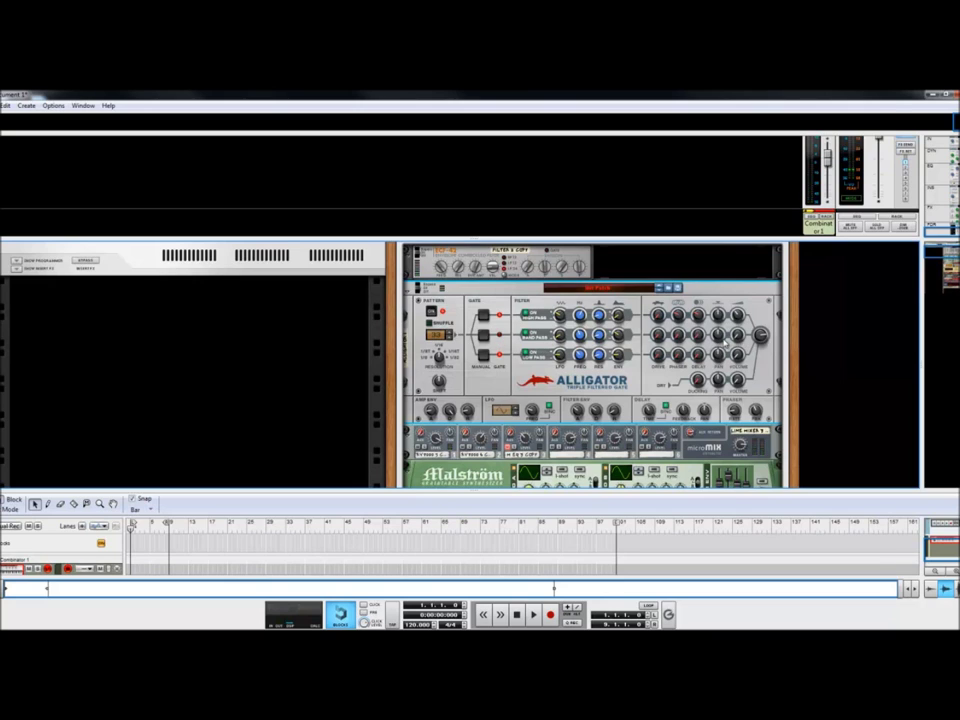
mouse_move(759, 340)
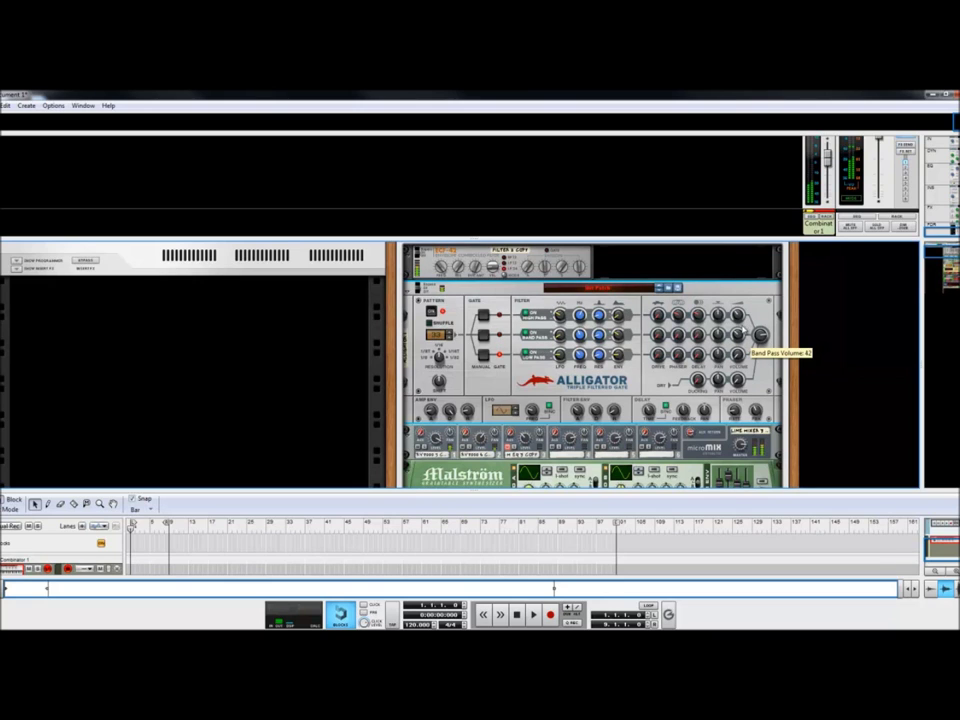
left_click_drag(740, 338, 740, 322)
mouse_move(680, 338)
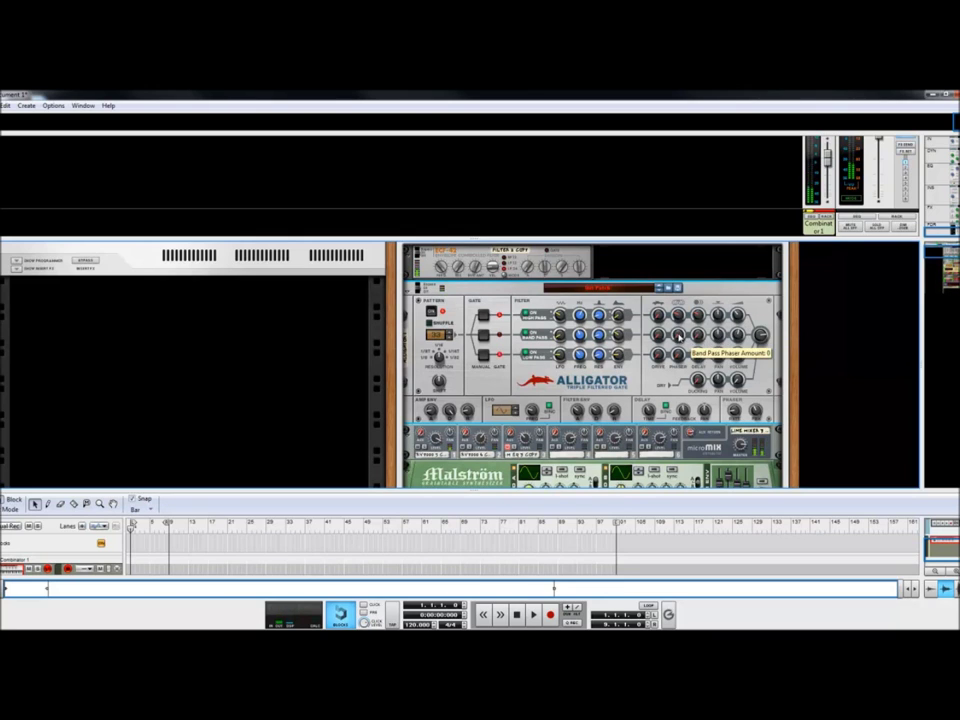
left_click_drag(680, 338, 680, 310)
mouse_move(699, 336)
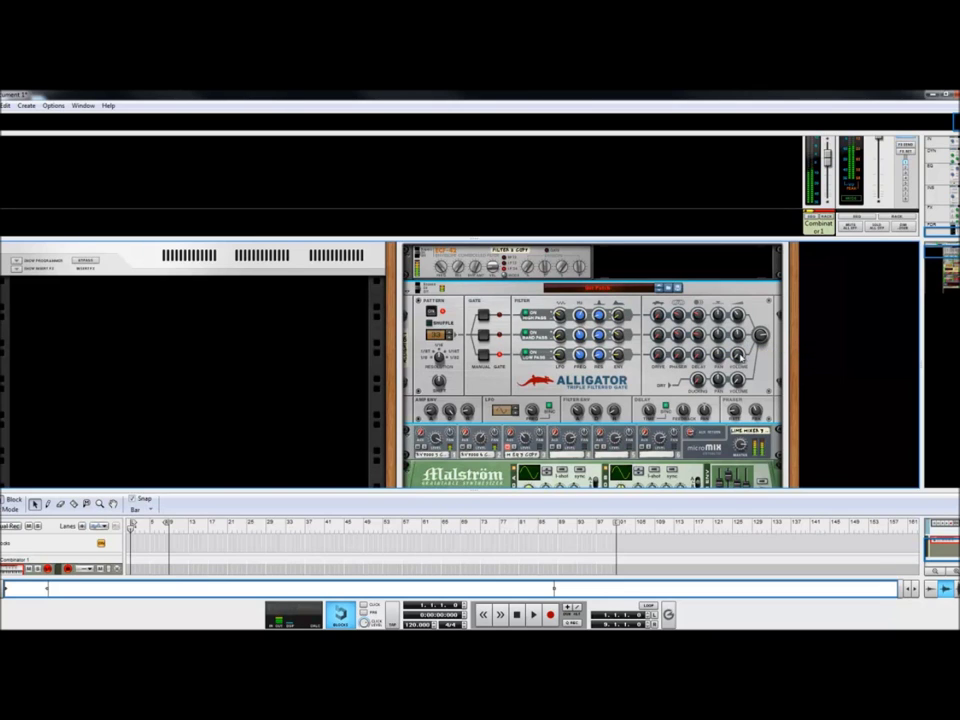
left_click_drag(740, 353, 736, 337)
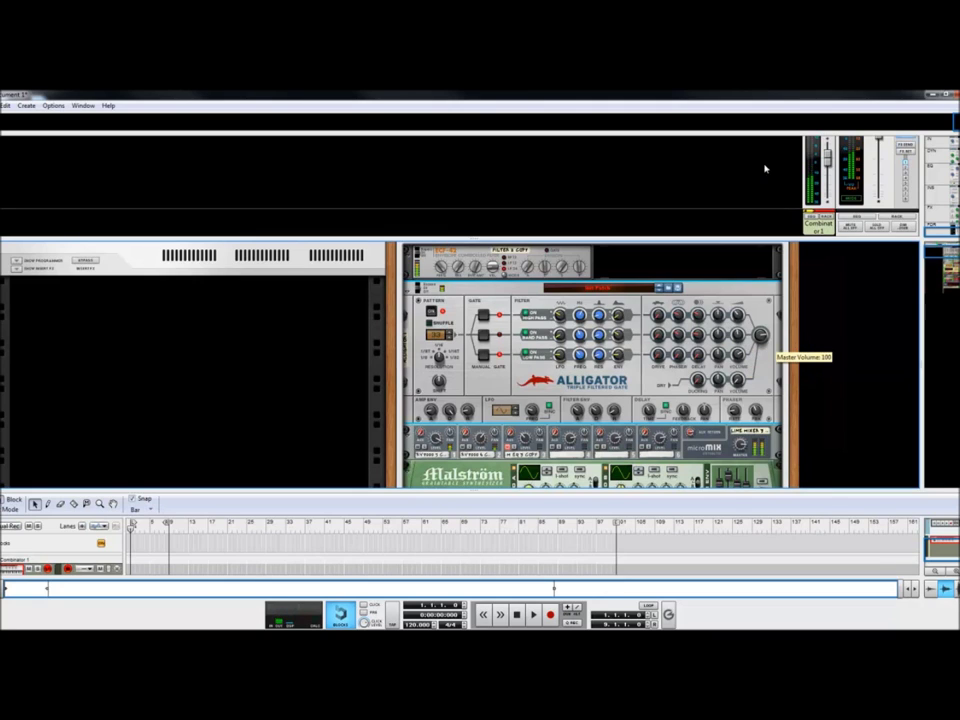
left_click_drag(828, 160, 828, 190)
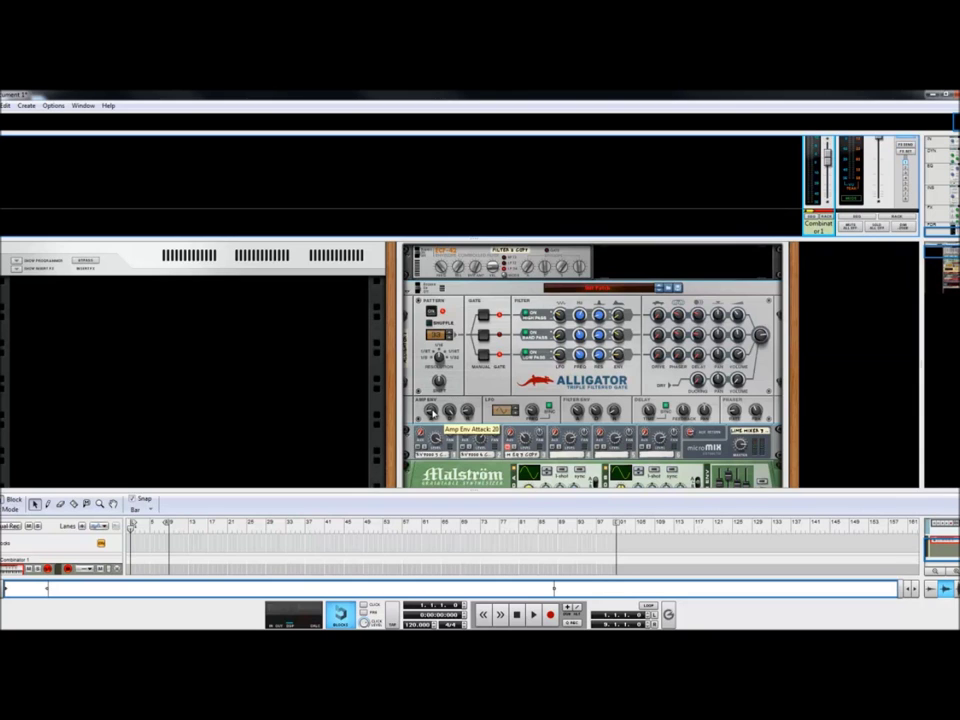
Step: Turn the Alligator's Amp Env Decay down to 46 and Amp Env Release up to 30
left_click_drag(451, 411, 451, 470)
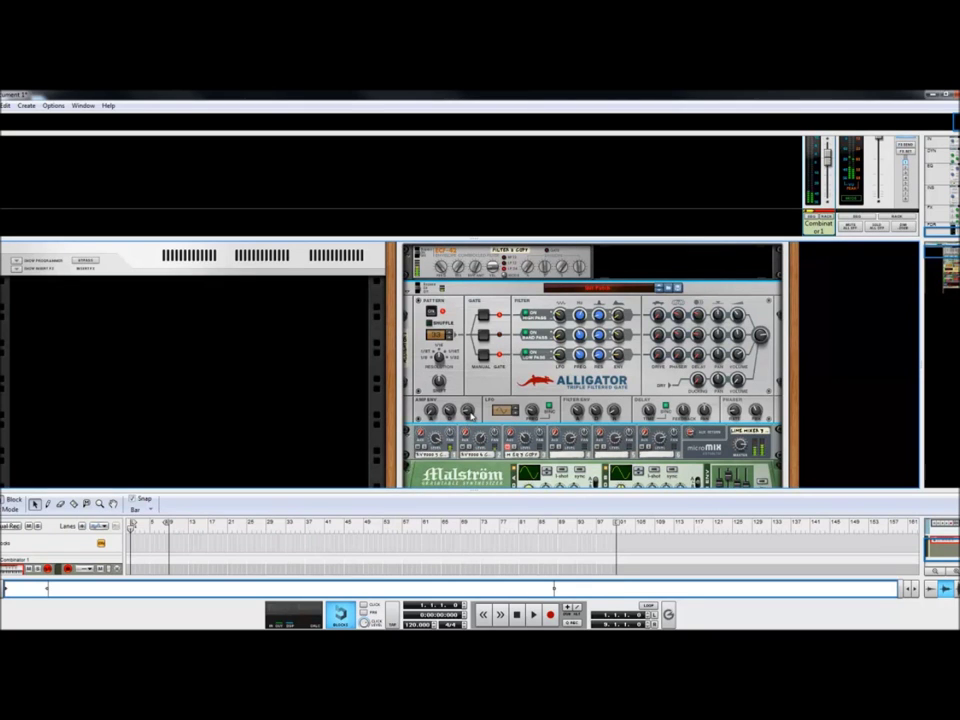
mouse_move(470, 416)
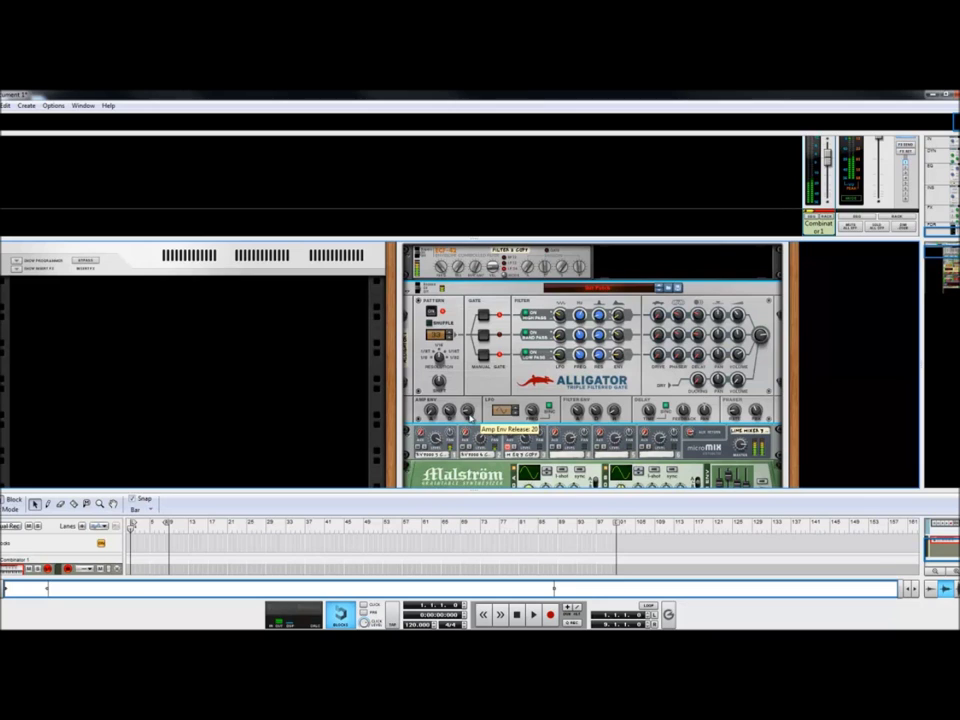
left_click_drag(468, 416, 471, 411)
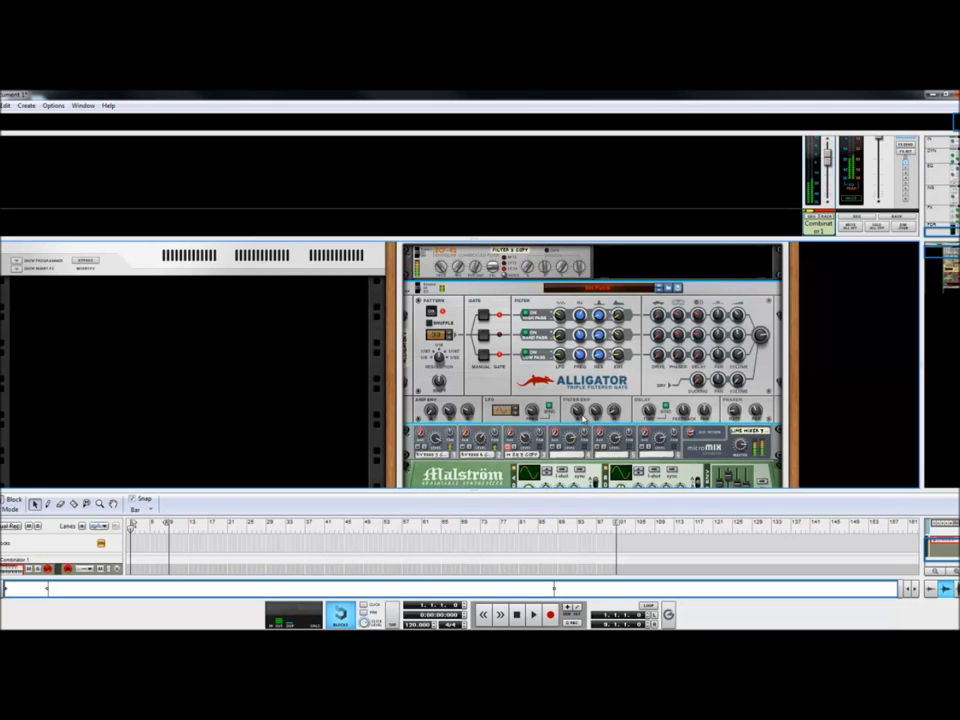
mouse_move(533, 416)
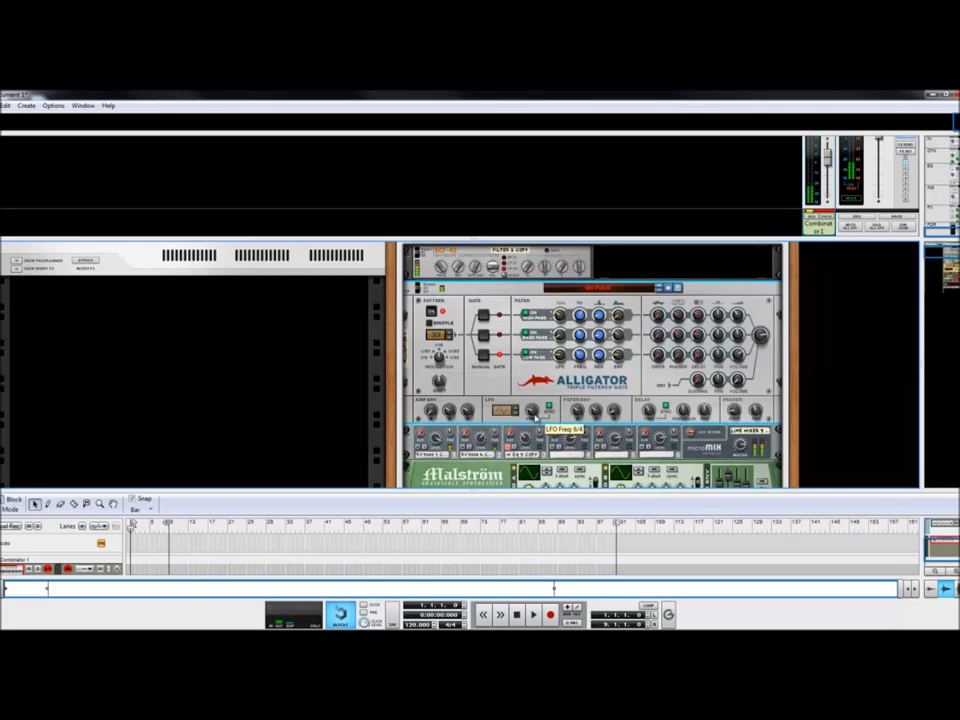
mouse_move(577, 413)
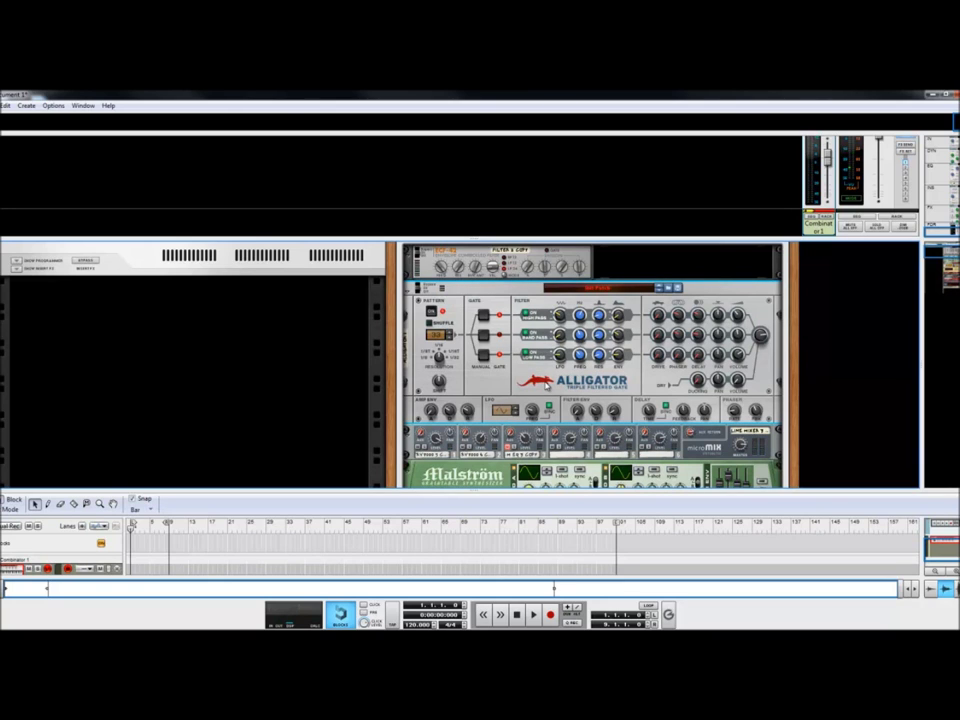
Step: Insert The Echo delay right after the Alligator and scroll down to it
right_click(543, 383)
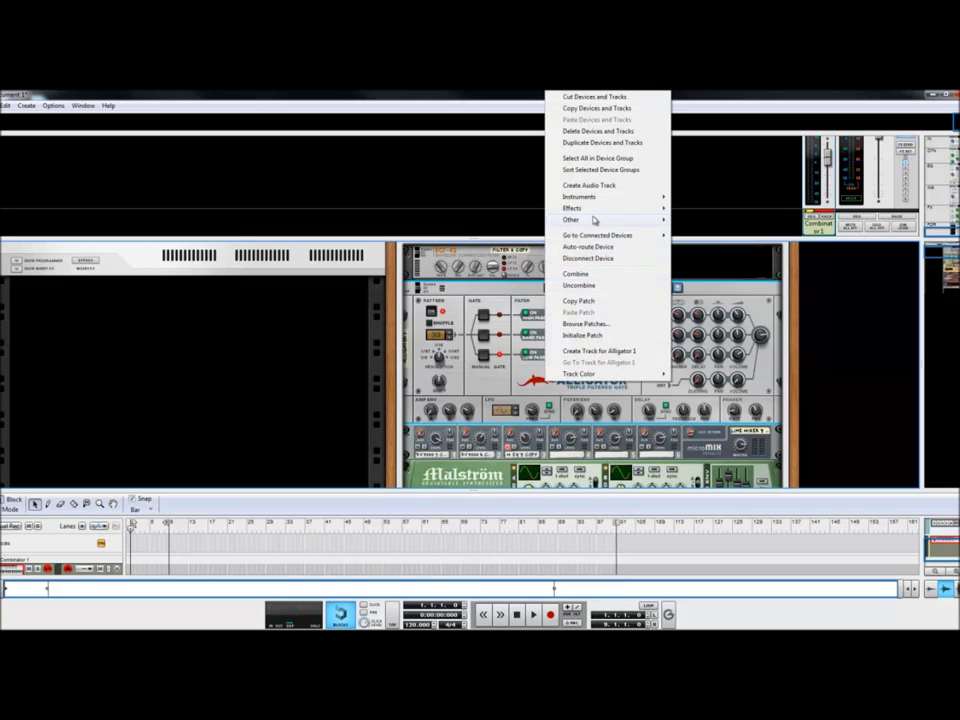
mouse_move(613, 220)
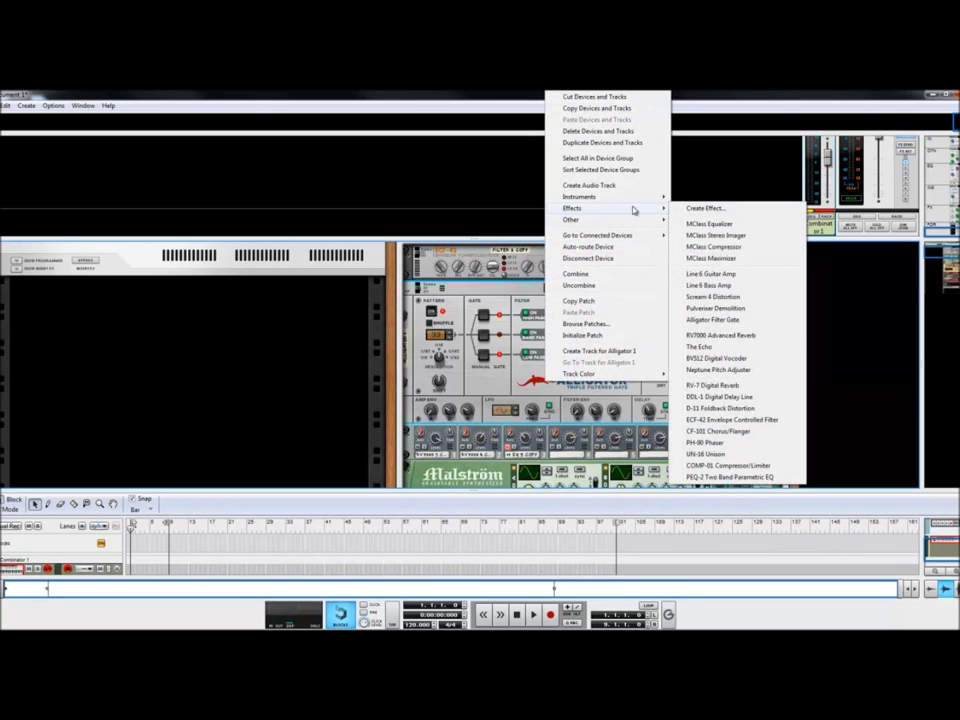
left_click(735, 347)
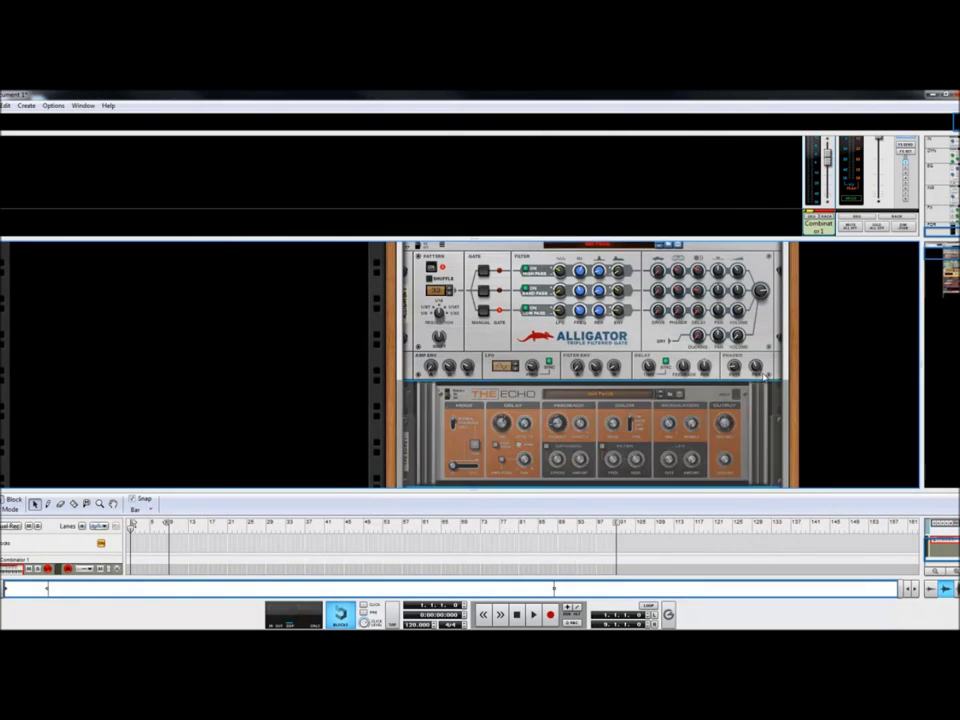
scroll(814, 410, "down", 1)
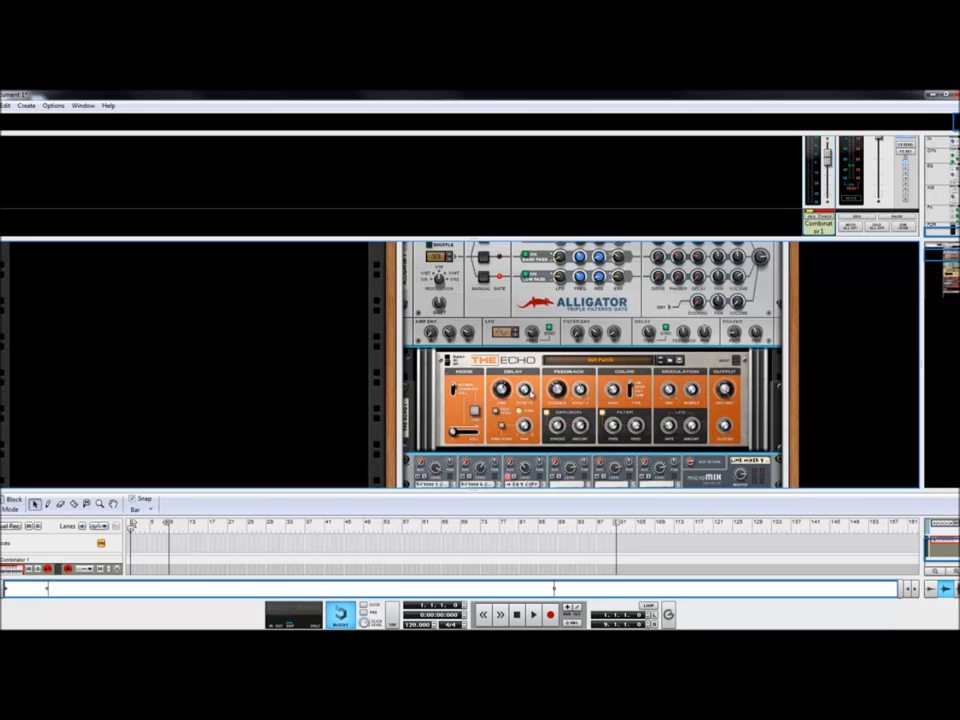
mouse_move(730, 395)
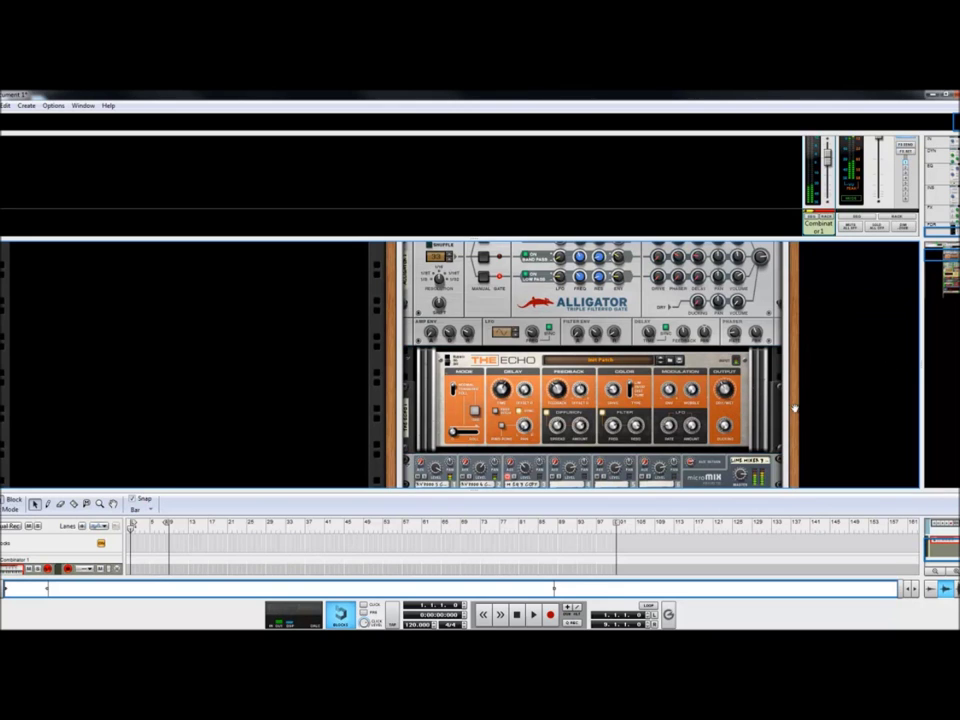
scroll(800, 360, "down", 2)
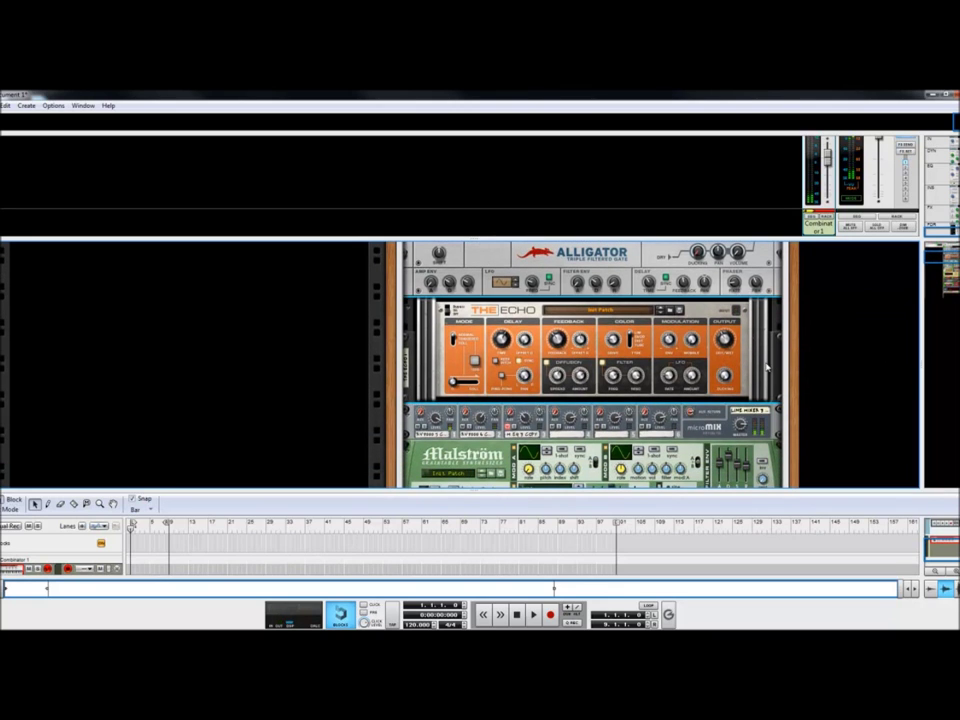
right_click(768, 341)
Step: Add an RV7000 Advanced Reverb after The Echo and reshape its decay envelope in the Remote Programmer
mouse_move(820, 458)
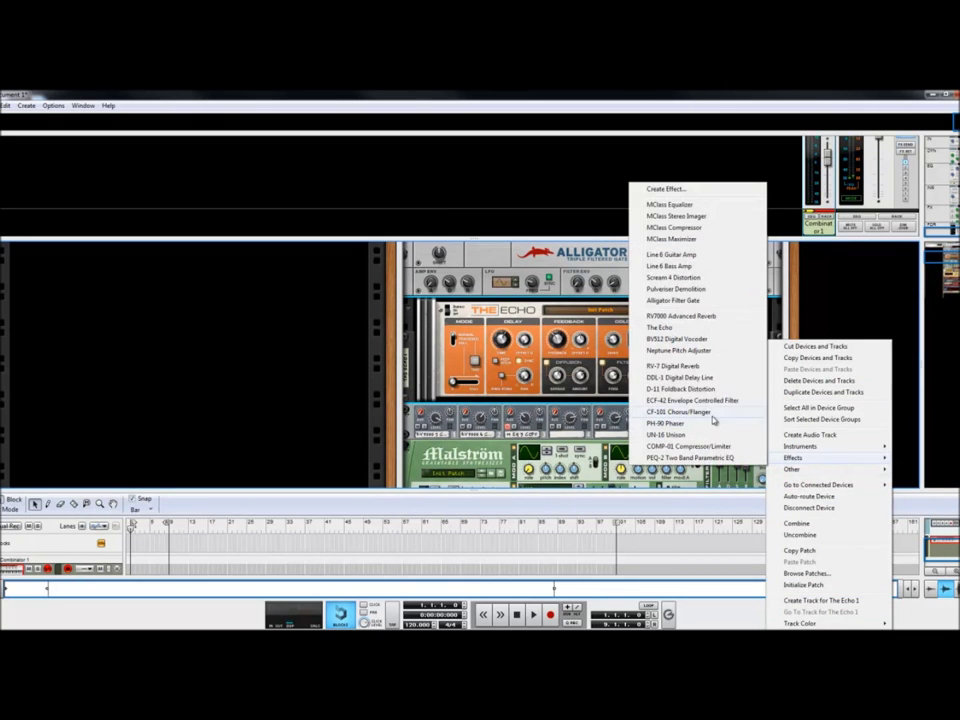
left_click(688, 316)
left_click(438, 430)
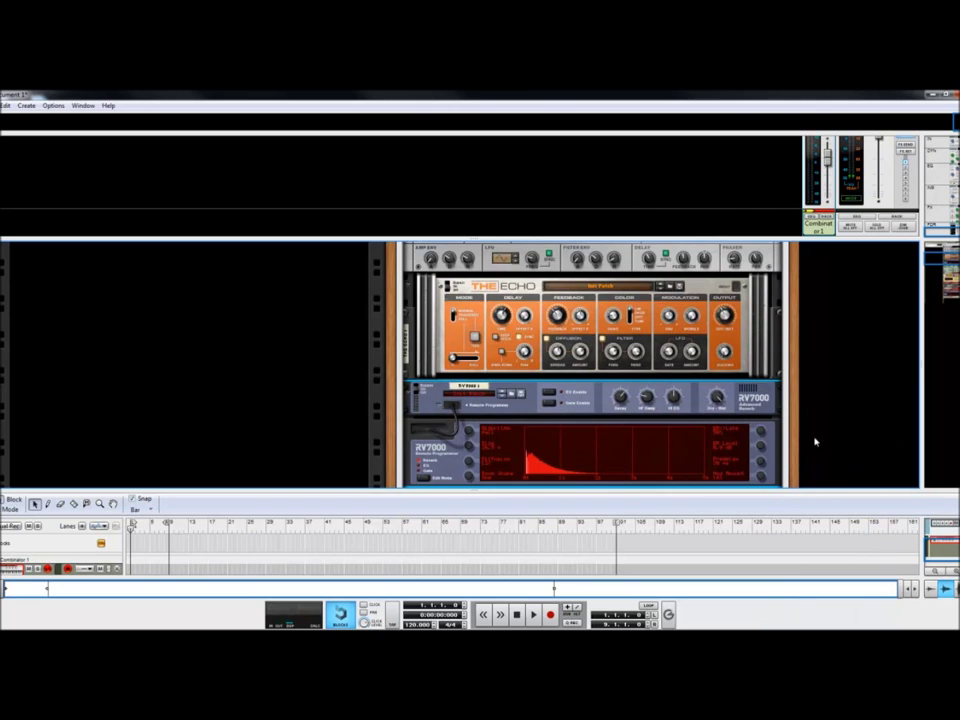
scroll(792, 385, "down", 3)
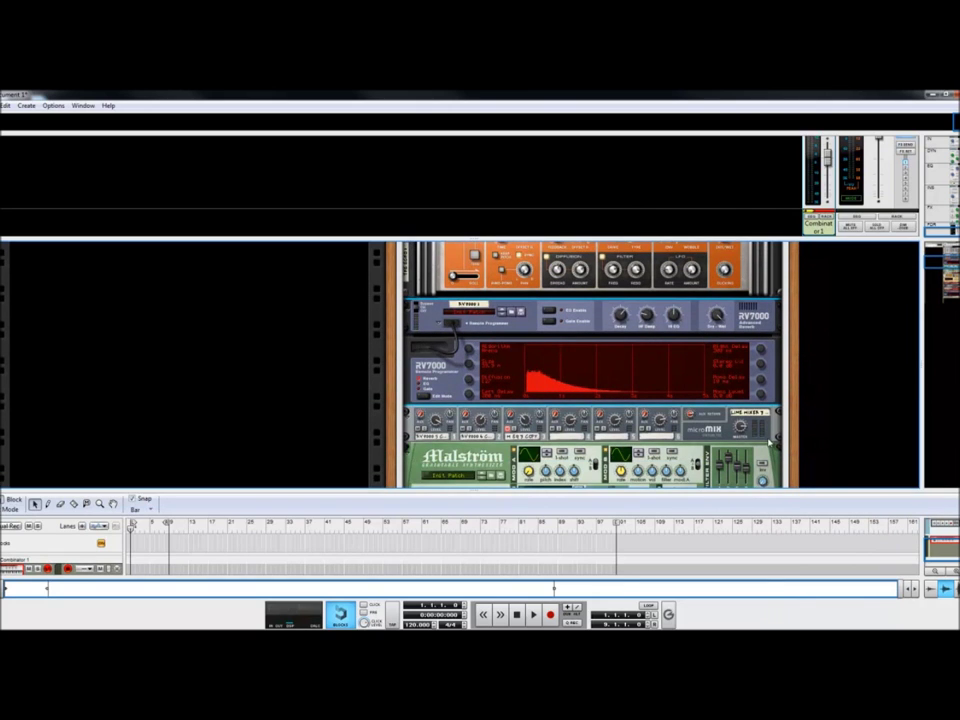
mouse_move(758, 367)
left_mouse_down()
mouse_move(751, 346)
mouse_move(757, 376)
left_mouse_up()
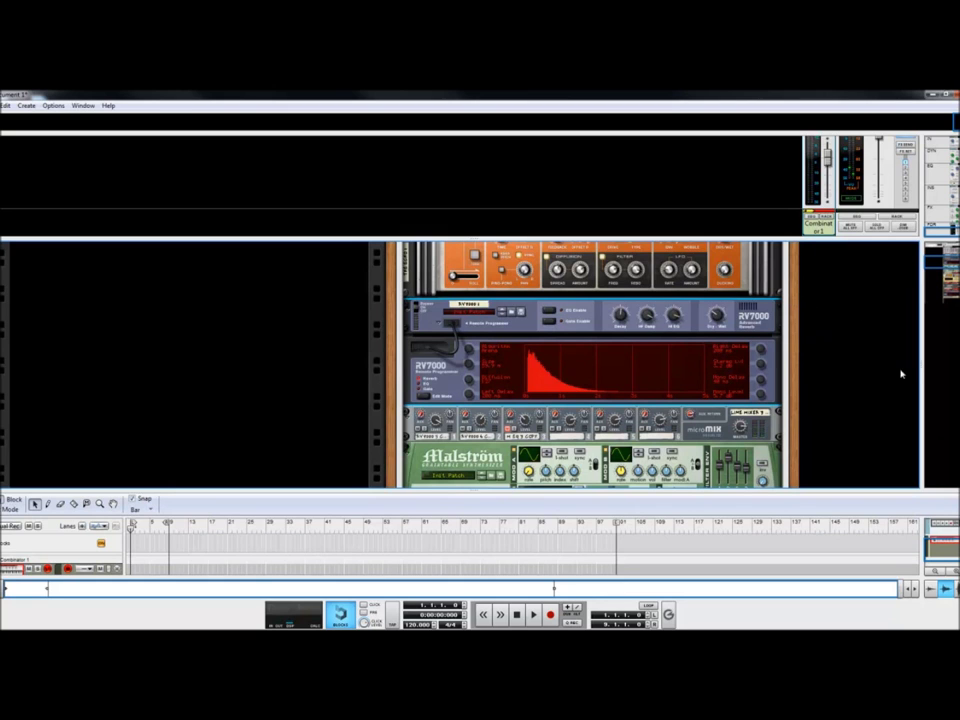
left_click(433, 325)
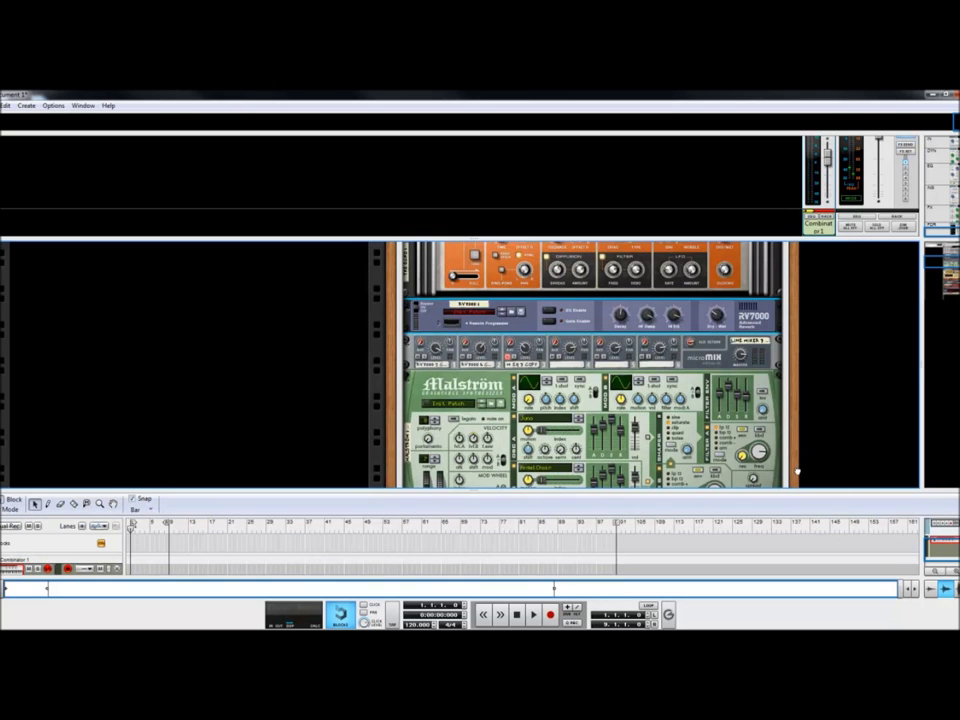
Step: Hide the sequencer with F7 and scroll the rack back up to the Master Section
scroll(741, 349, "down", 5)
scroll(595, 365, "down", 2)
scroll(595, 365, "up", 3)
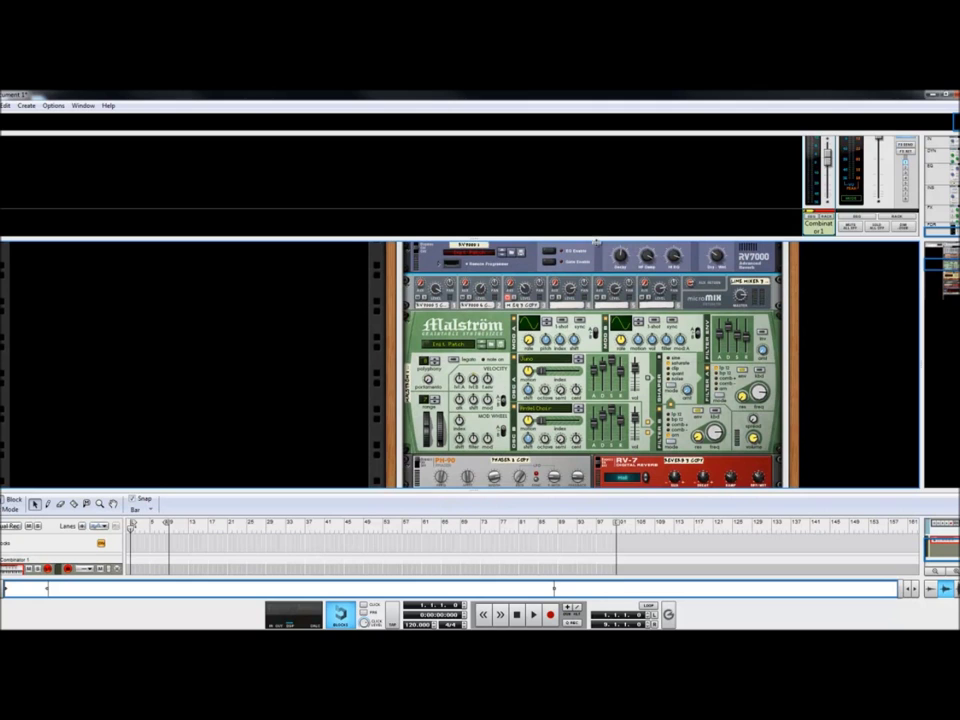
left_click_drag(395, 238, 395, 147)
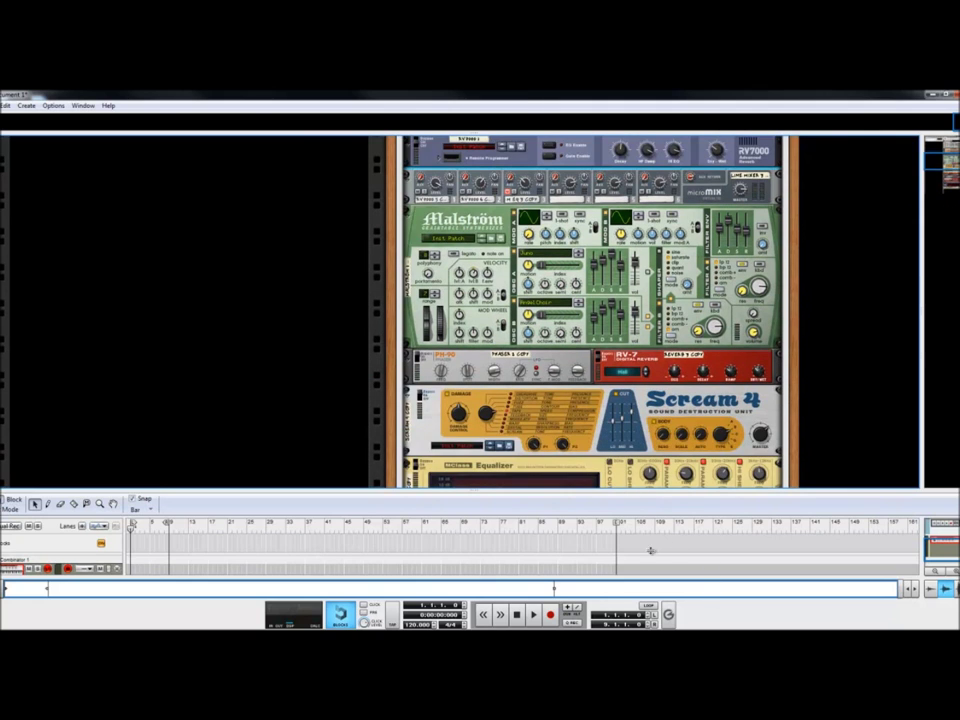
key("F7")
scroll(842, 317, "up", 6)
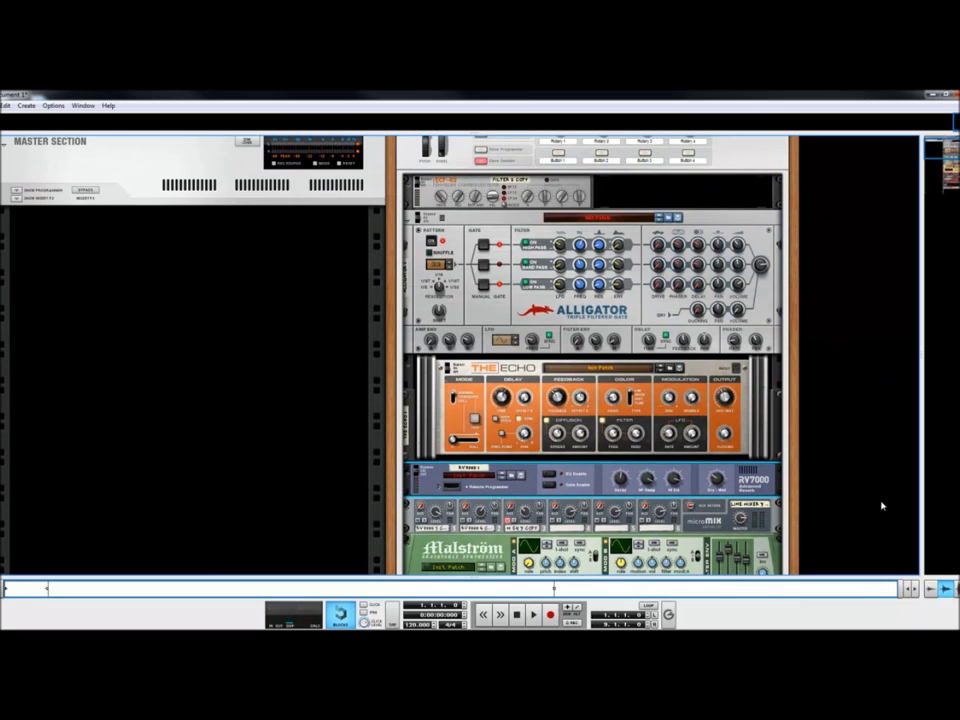
scroll(801, 459, "down", 5)
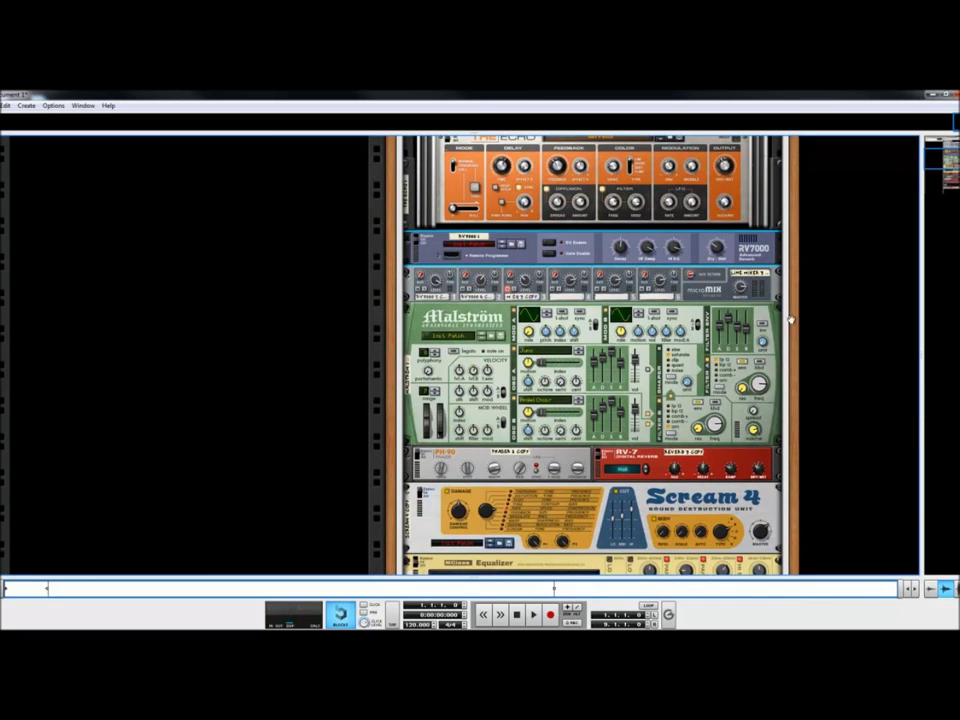
scroll(814, 392, "up", 5)
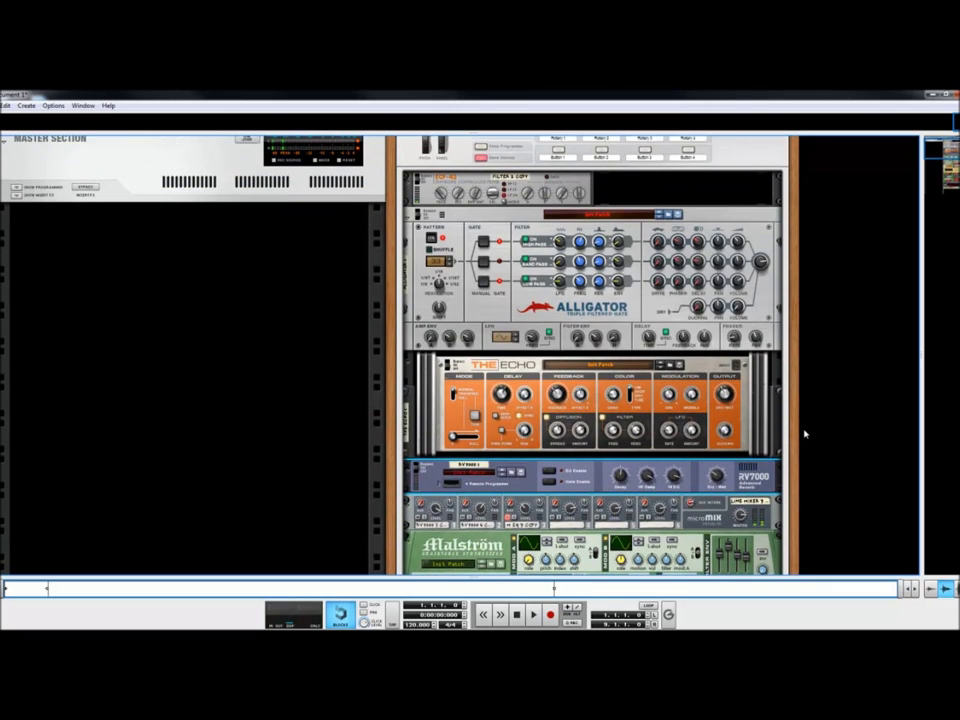